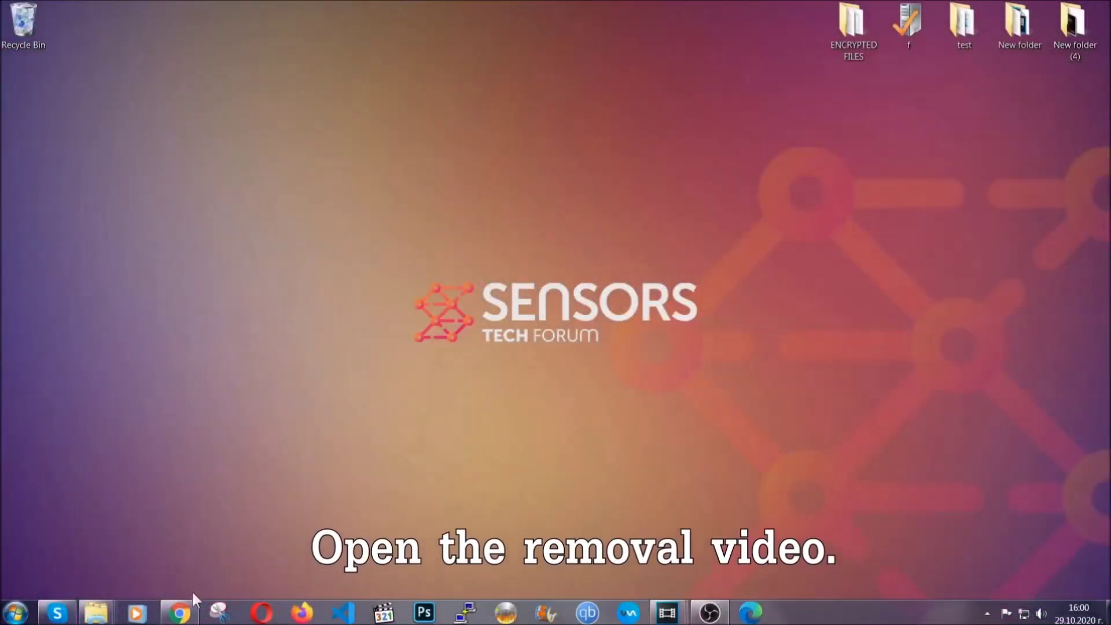
Follow the removal video's Full Removal Guide link to download SpyHunter-Installer.exe (6.2 MB)
left_click(181, 612)
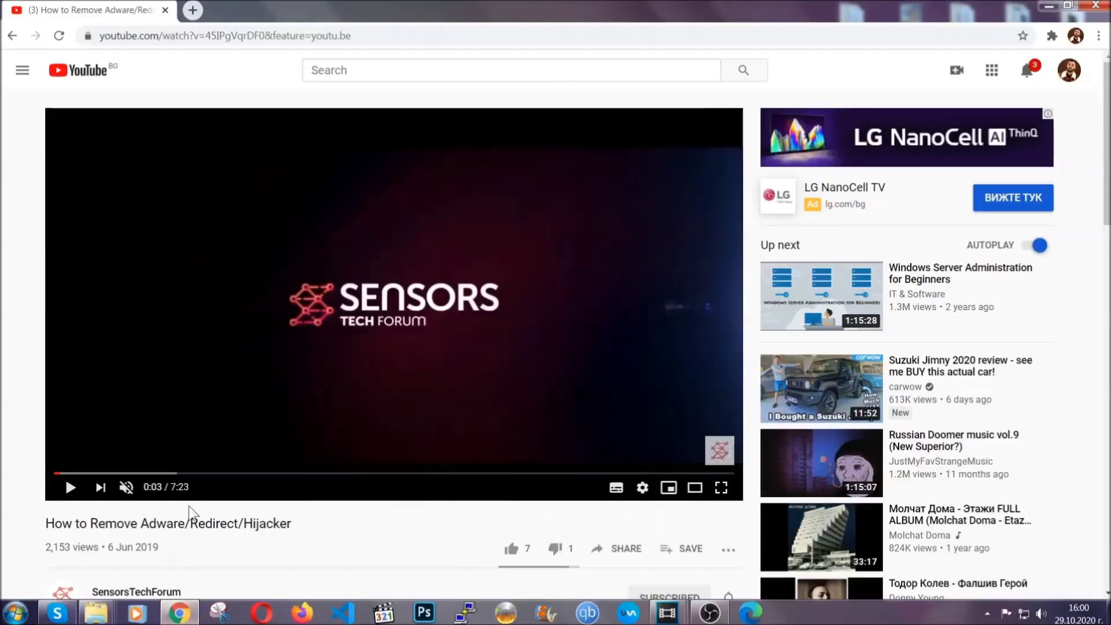
scroll(214, 408, "down", 5)
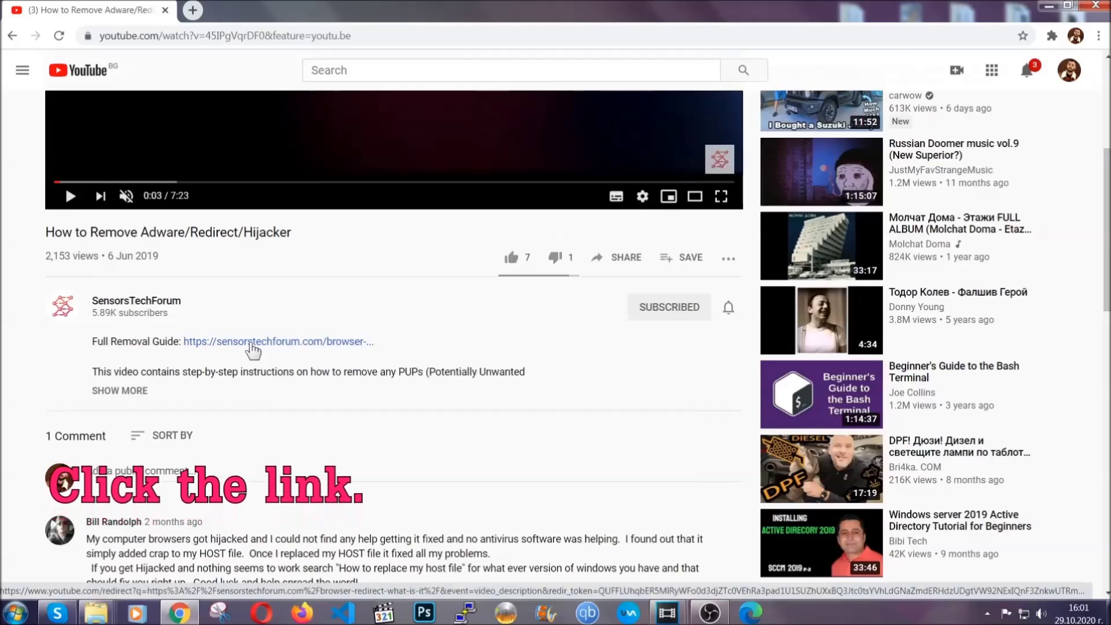
left_click(253, 343)
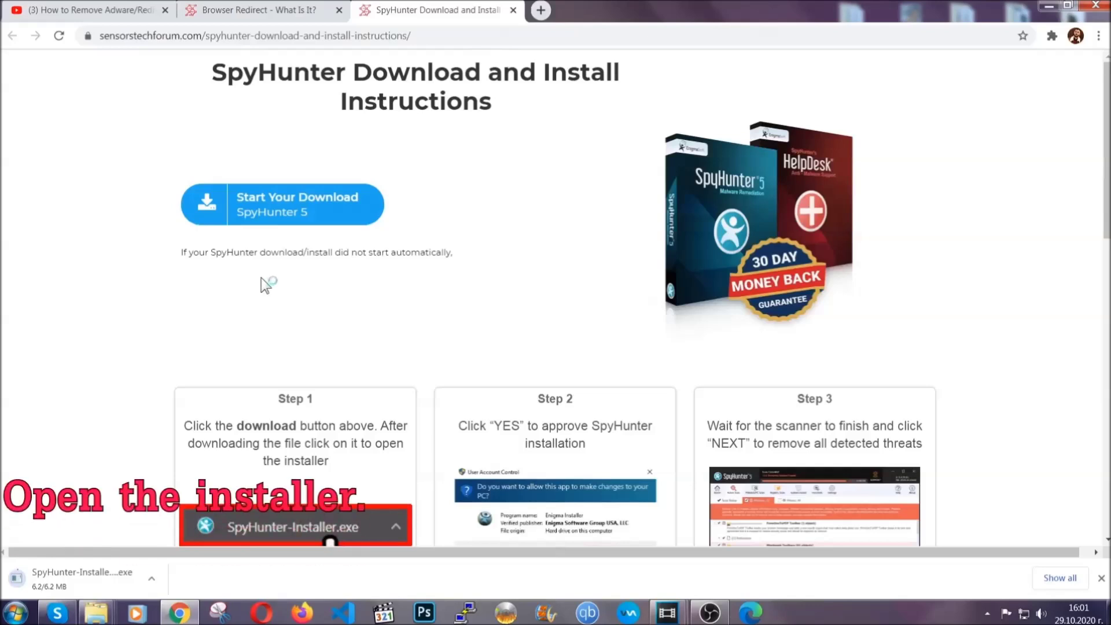
Run SpyHunter-Installer.exe in English, accept the EULA, and install SpyHunter 5 through to Finish
left_click(68, 579)
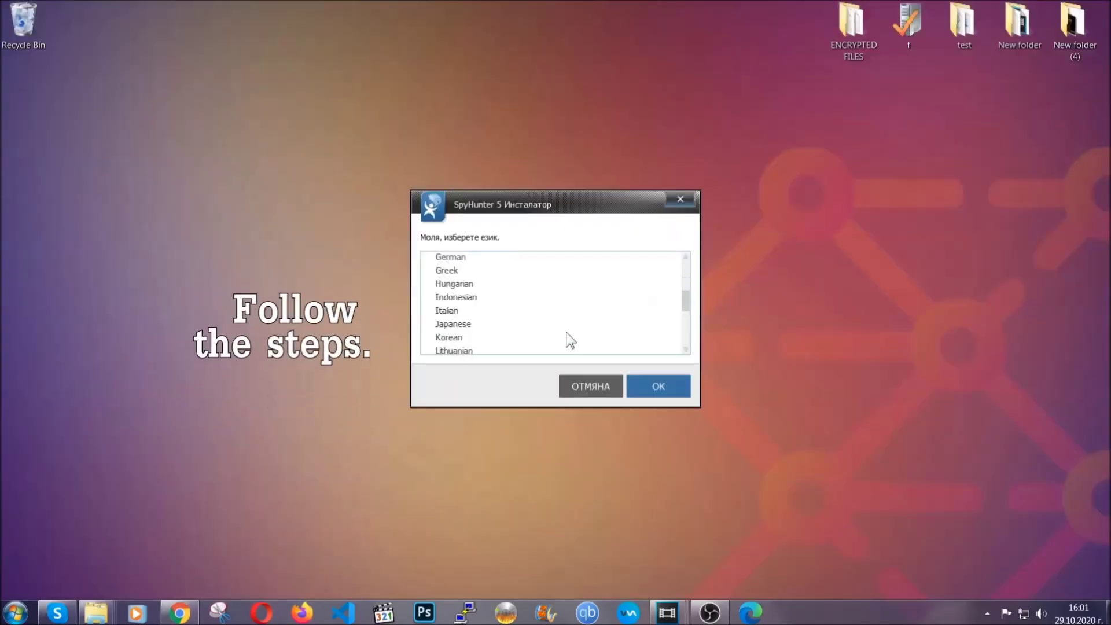
scroll(531, 338, "down", 2)
scroll(570, 352, "up", 3)
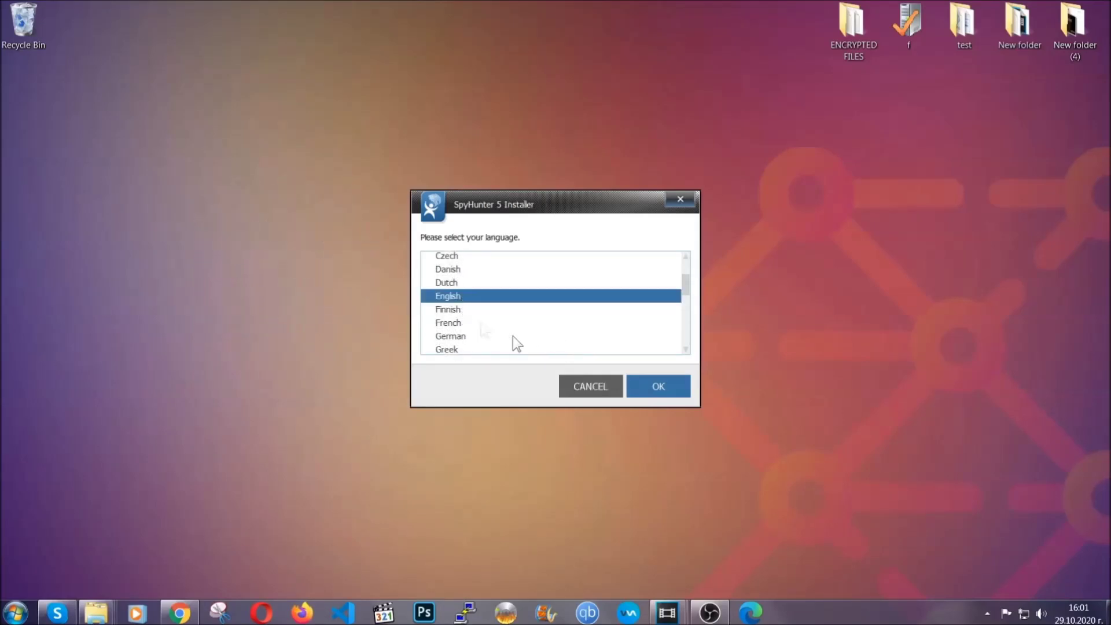
left_click(650, 389)
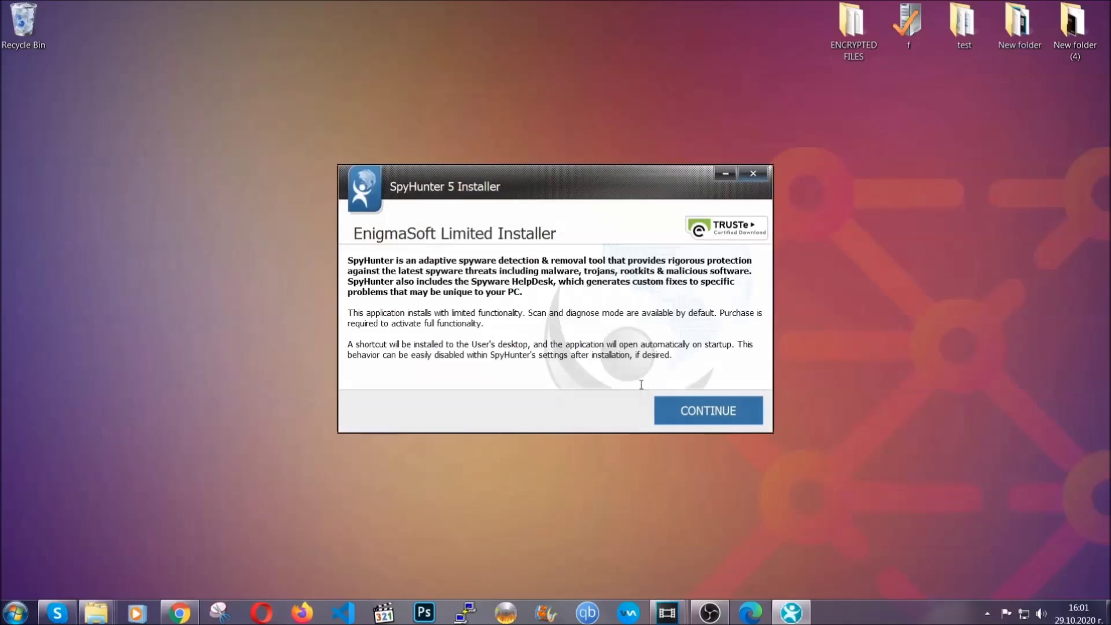
left_click(670, 409)
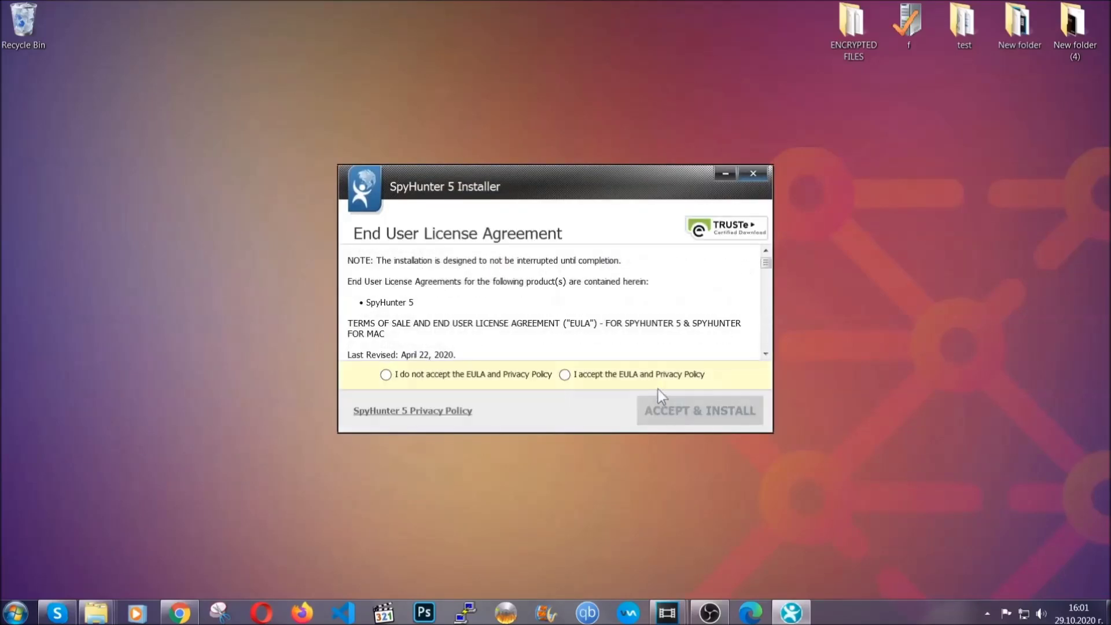
left_click(654, 376)
left_click(673, 410)
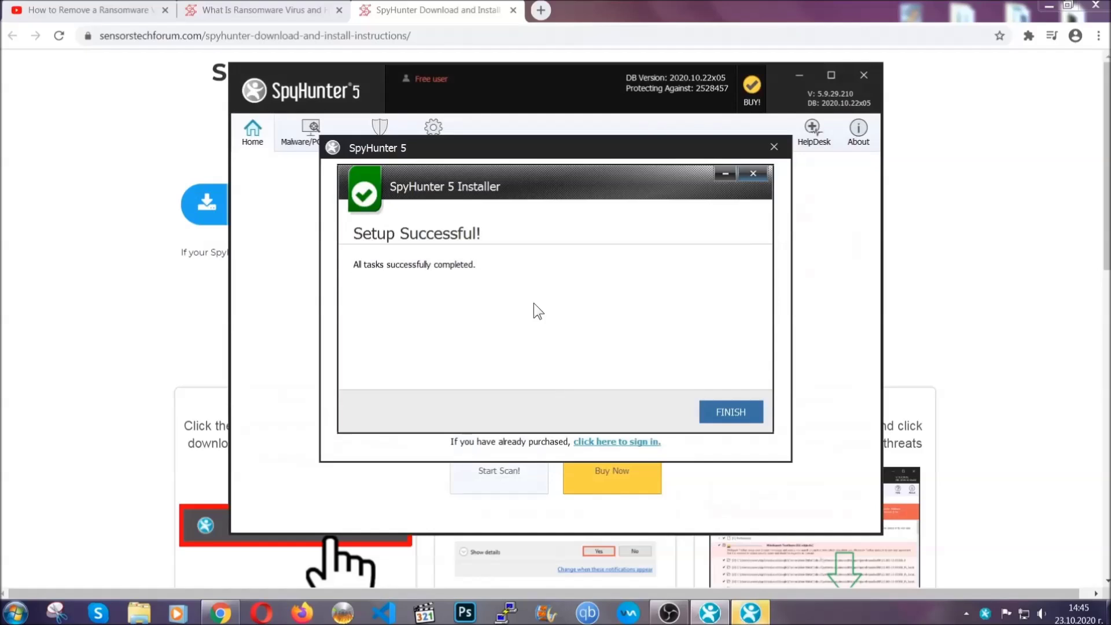
left_click(710, 414)
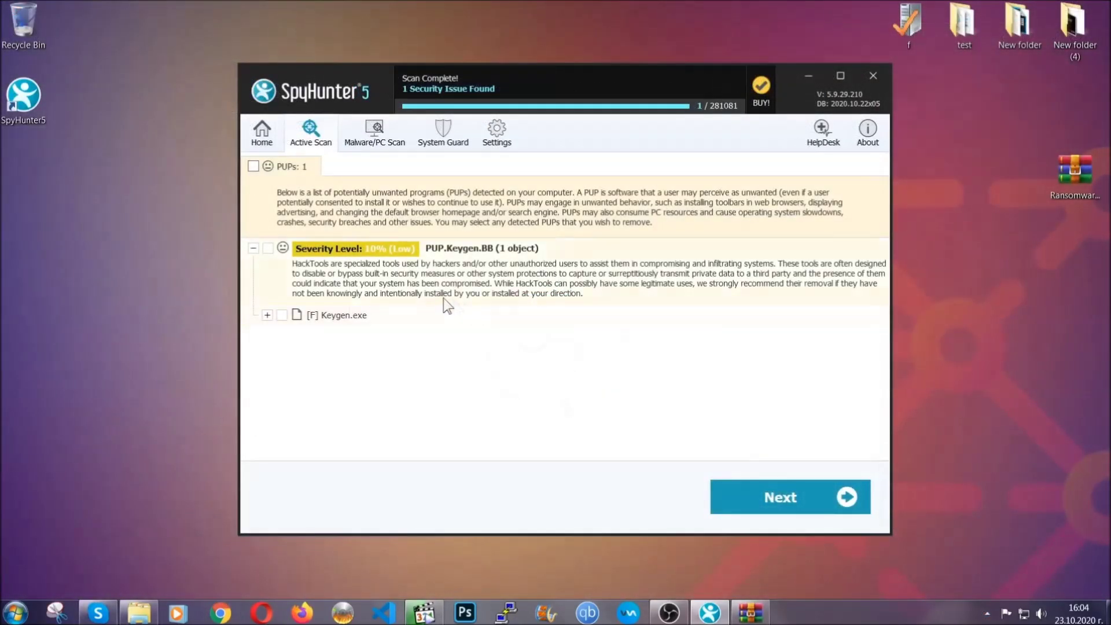
Tick the detected PUPs, PUP.Keygen.BB (Keygen.exe), for removal
left_click(253, 167)
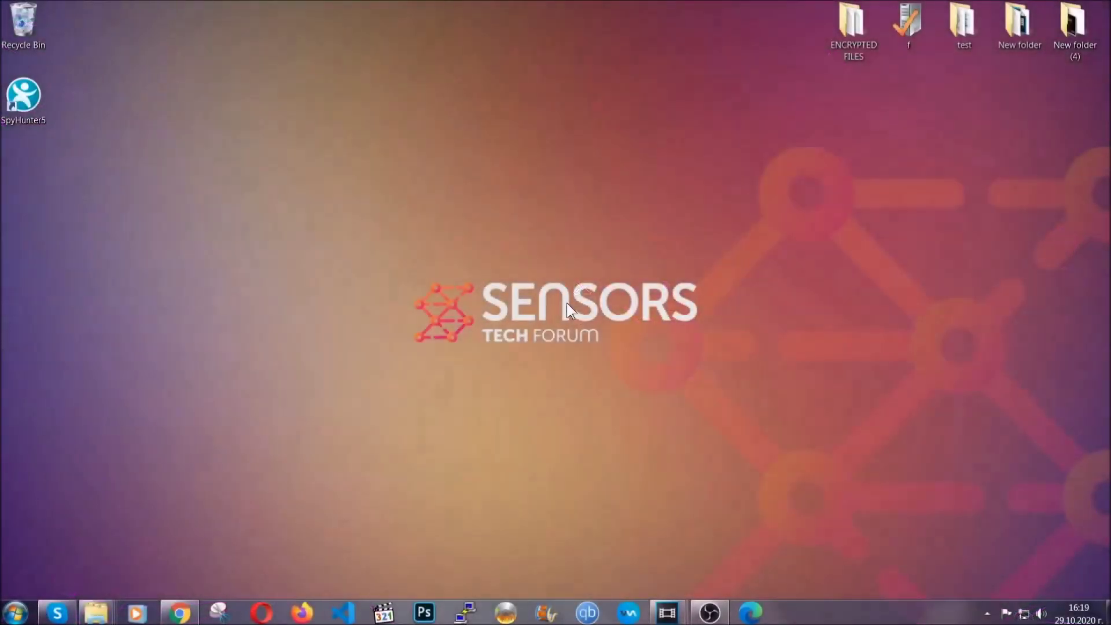
Run APPWIZ.CPL and uninstall SUSPICIOUS PROGRAM from Programs and Features, confirming its removal
key("super+r")
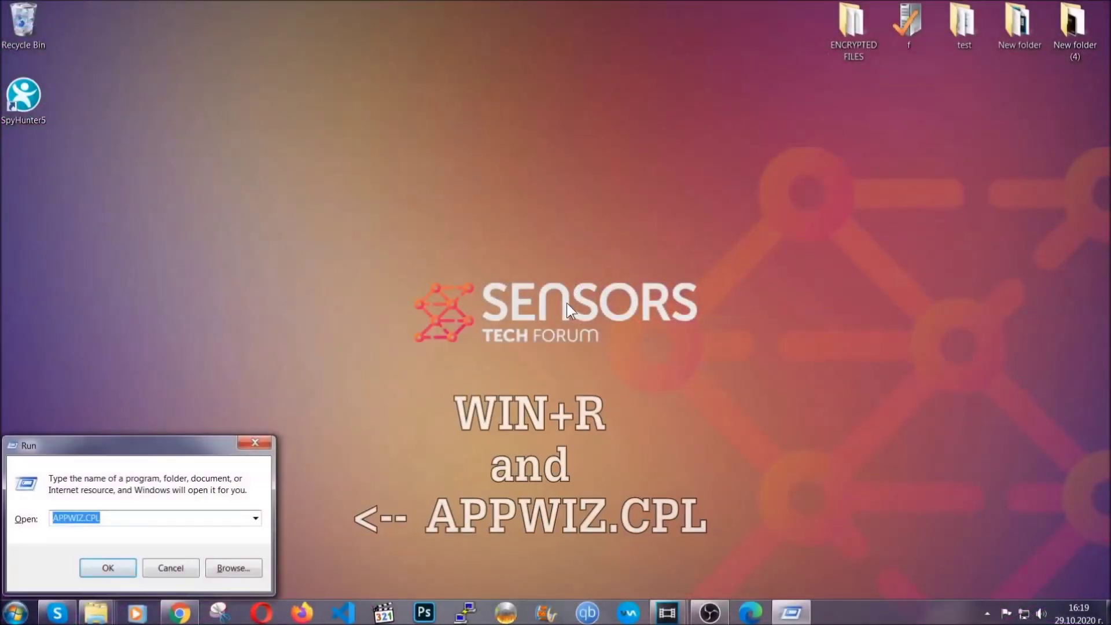
left_click(114, 519)
left_click_drag(114, 519, 49, 519)
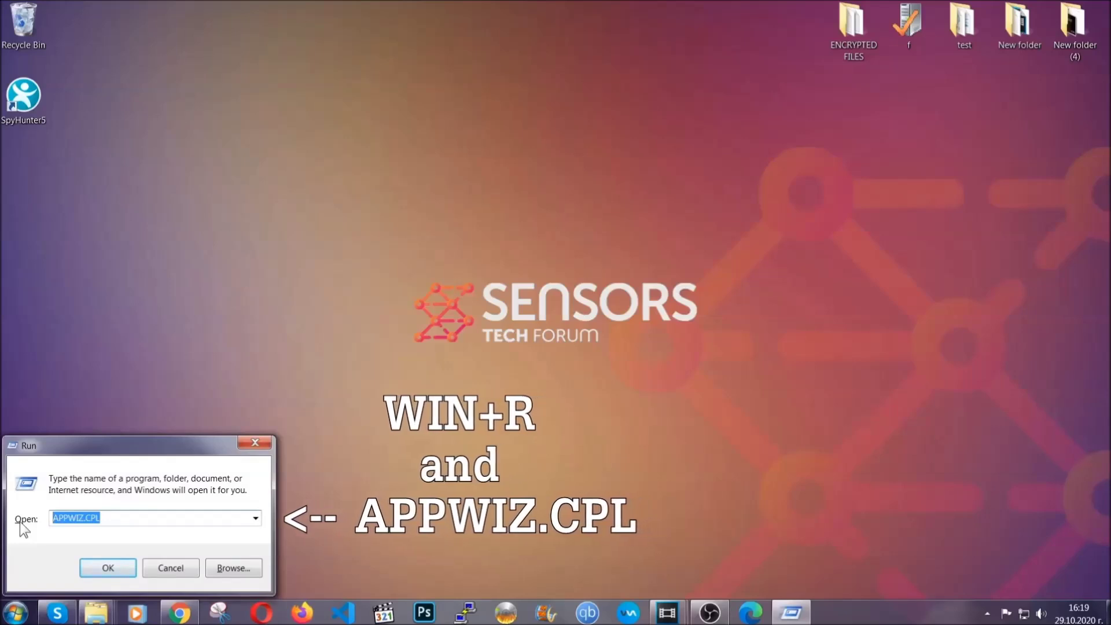
left_click(108, 566)
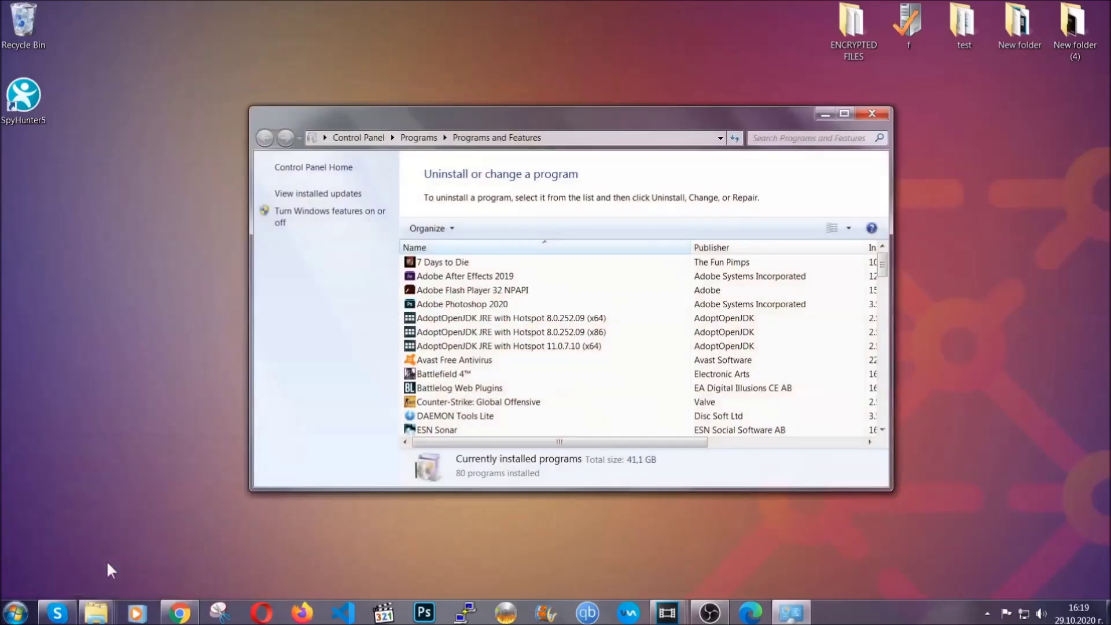
scroll(588, 316, "down", 20)
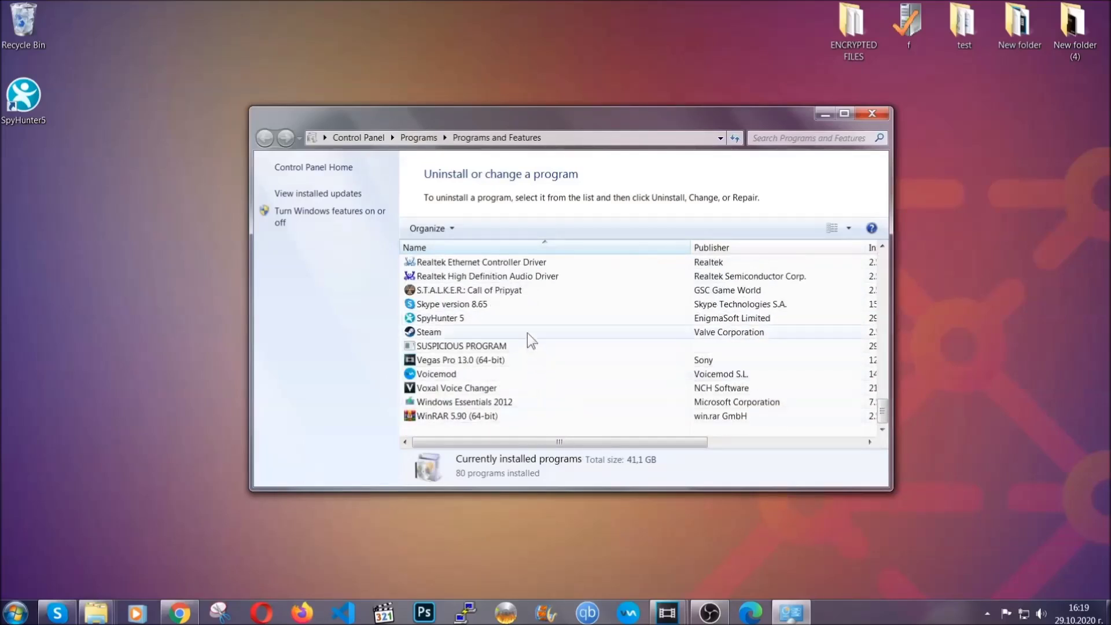
left_click(481, 347)
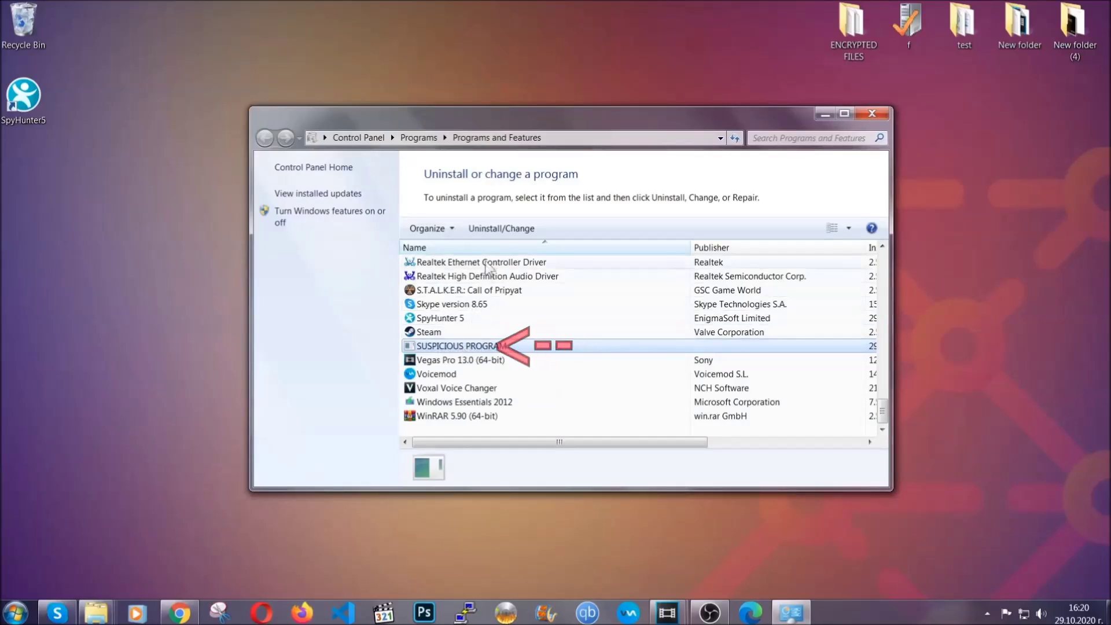
left_click(494, 229)
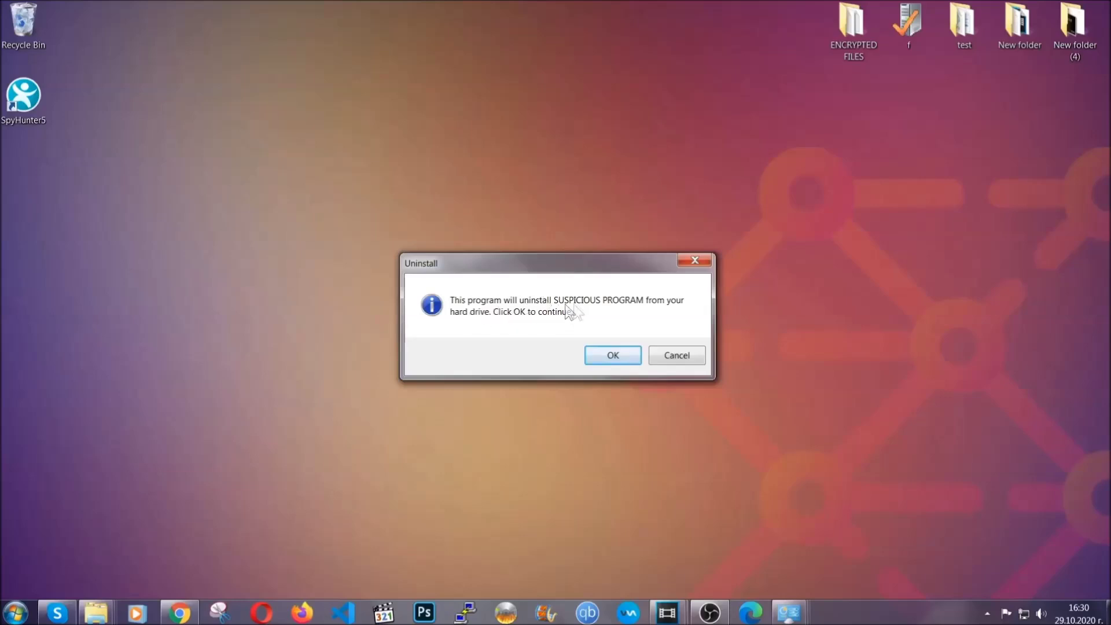
left_click(606, 356)
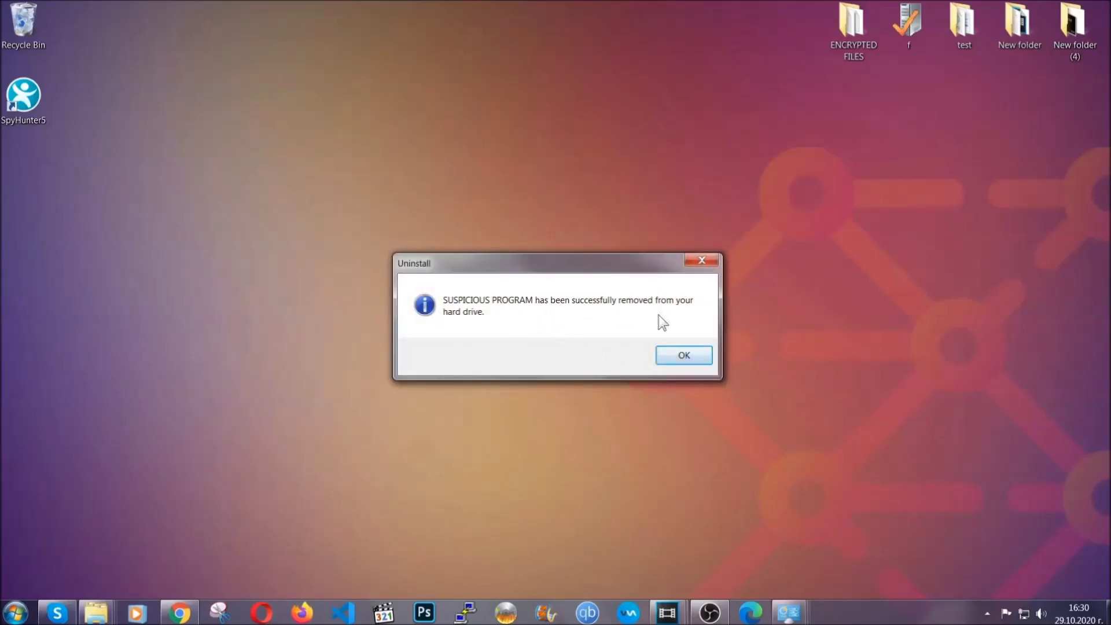
left_click(669, 354)
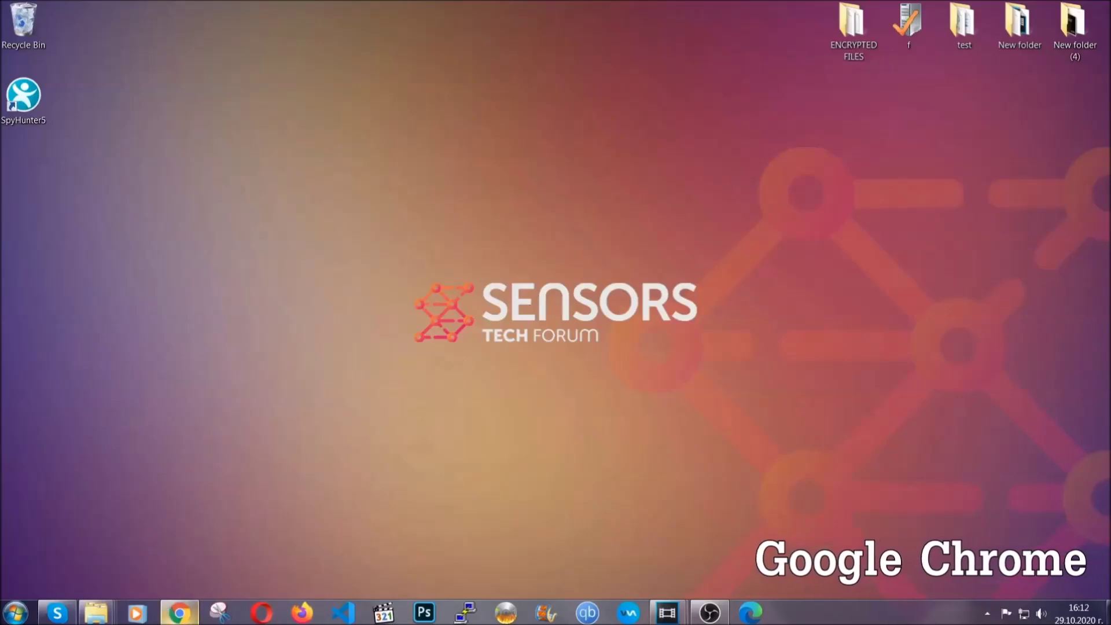
At chrome://settings/clearBrowserData, clear all-time browsing data with Passwords left unticked
left_click(184, 616)
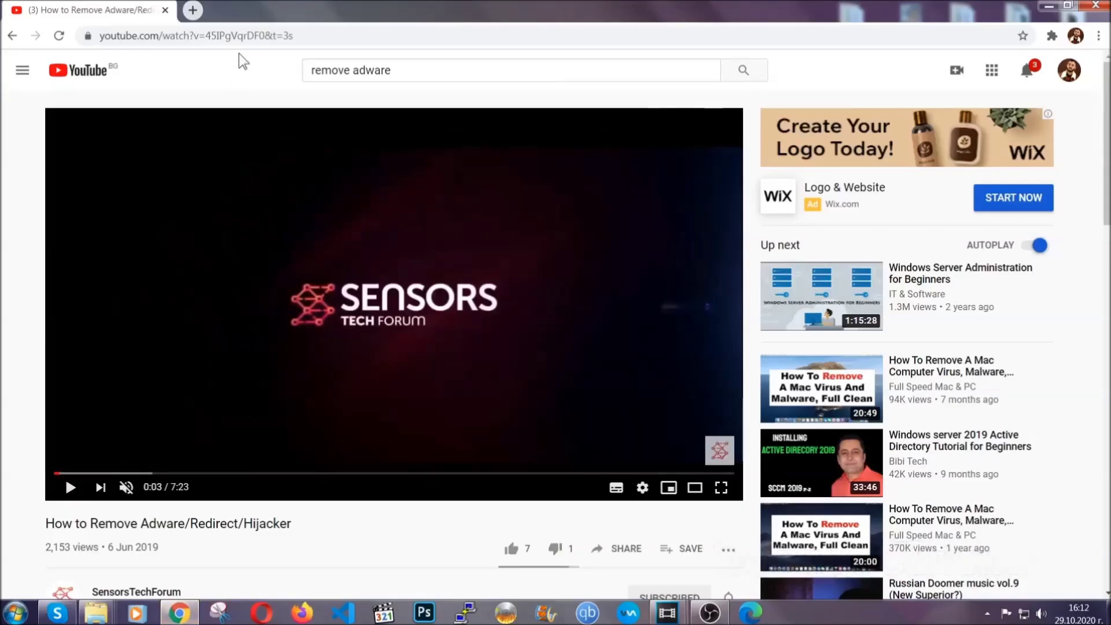
left_click(240, 37)
type("chro")
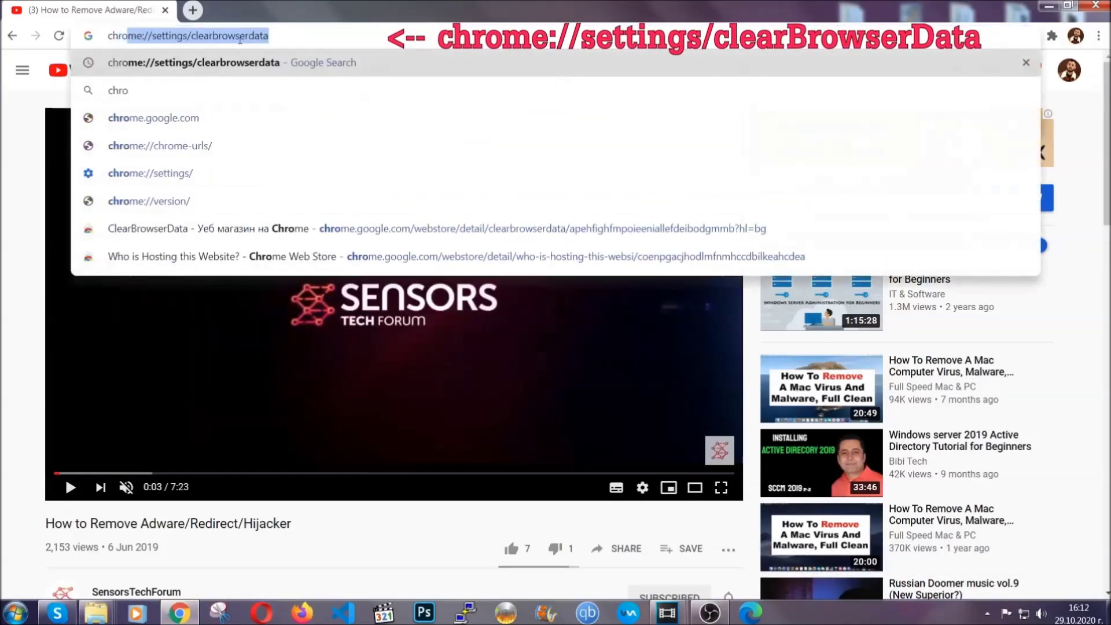
type("me:/")
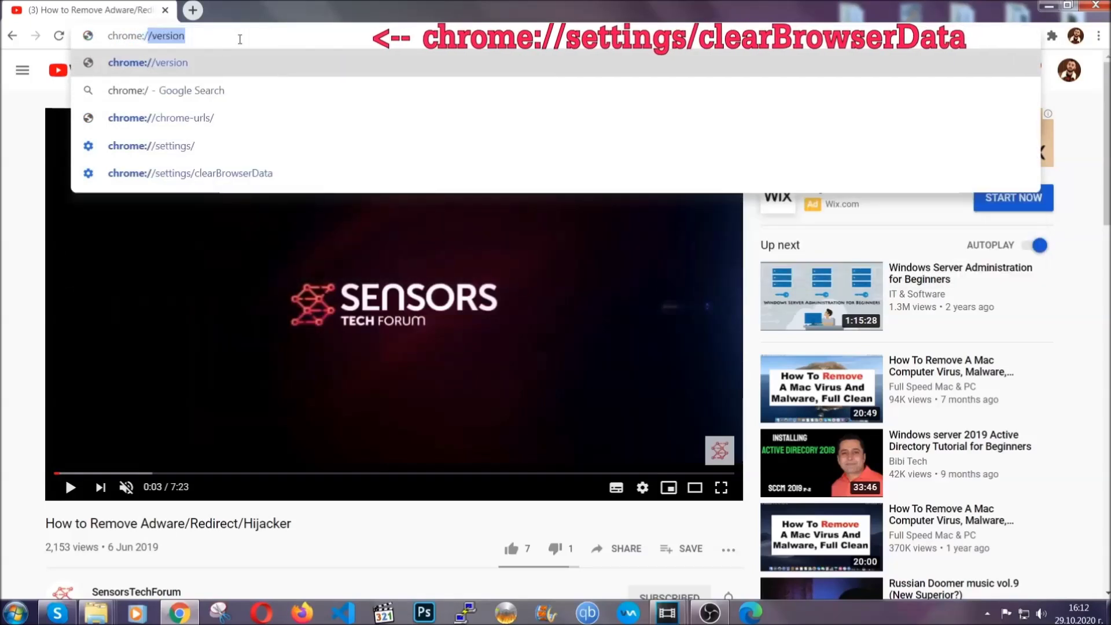
type("/setting")
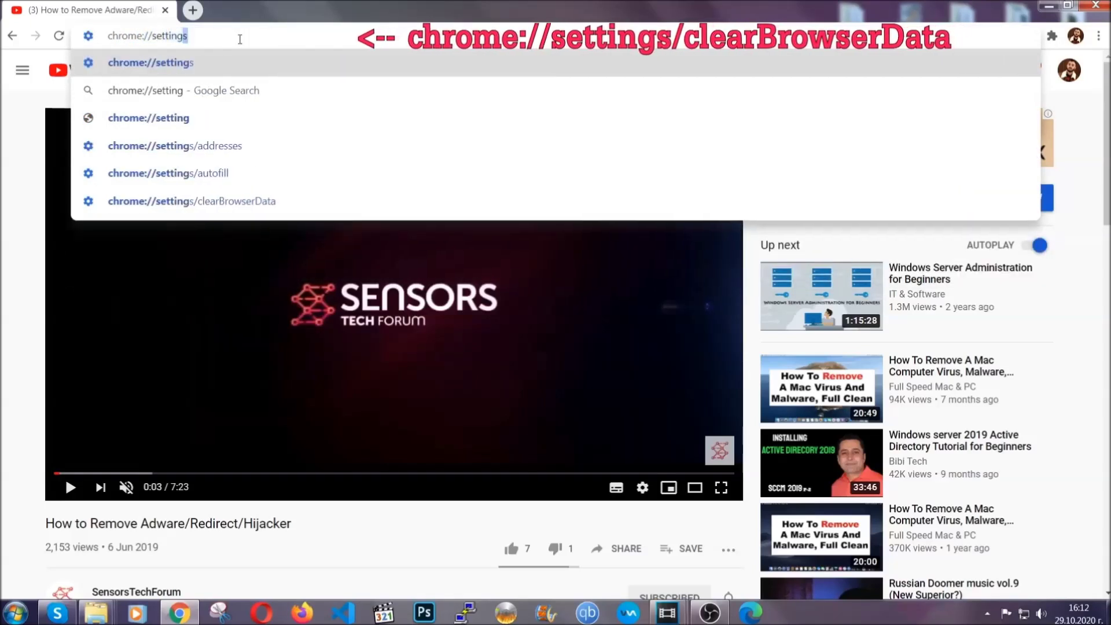
type("s/ce")
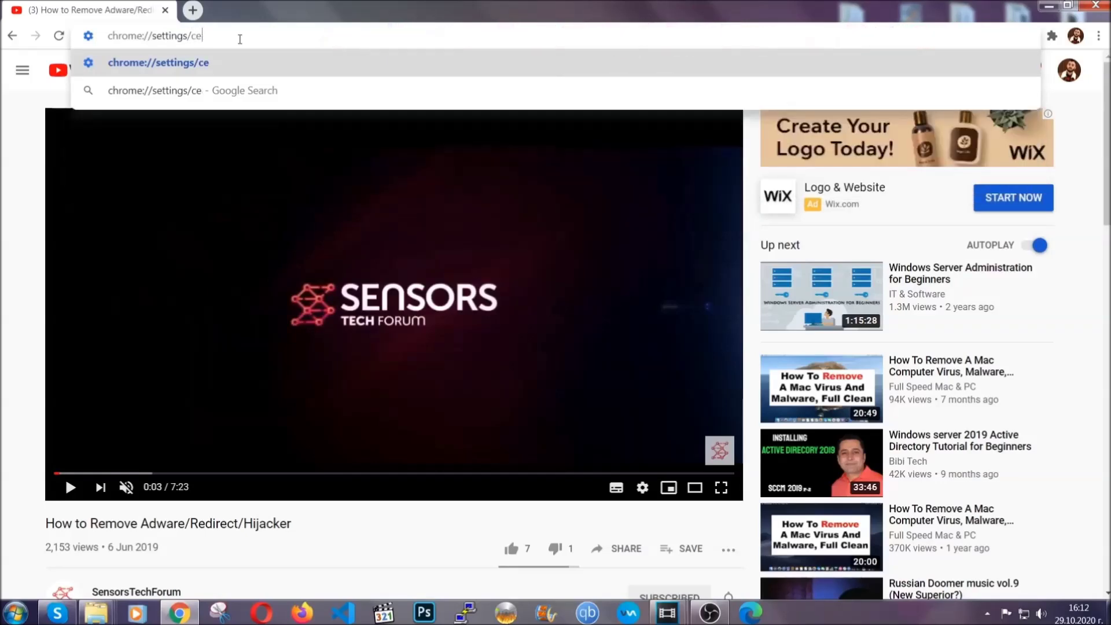
key("BackSpace")
type("lea")
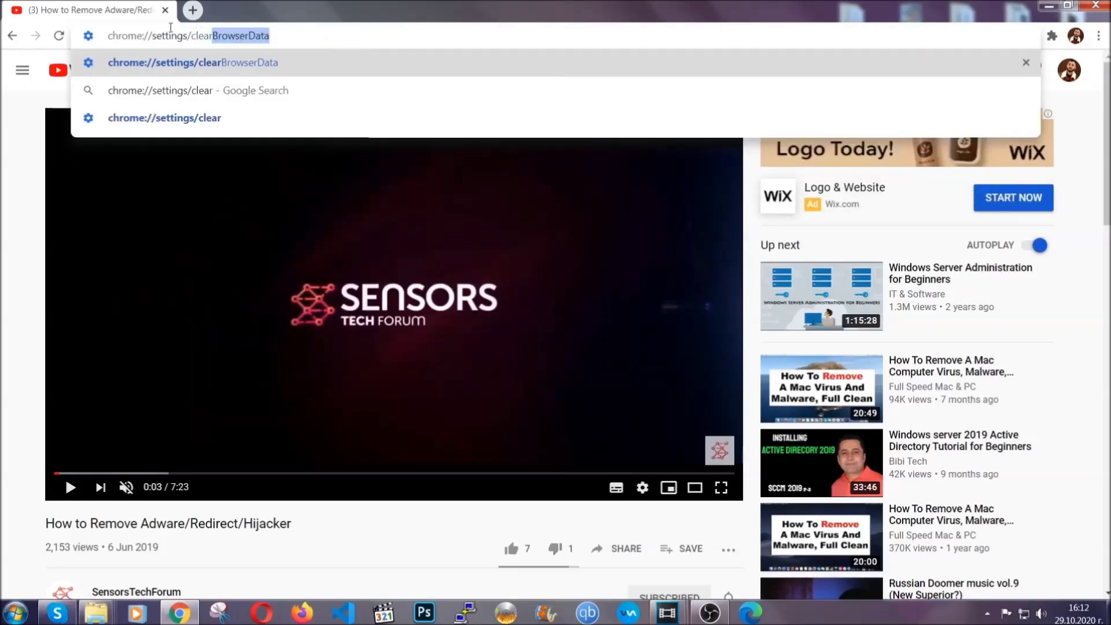
type("r")
left_click(161, 64)
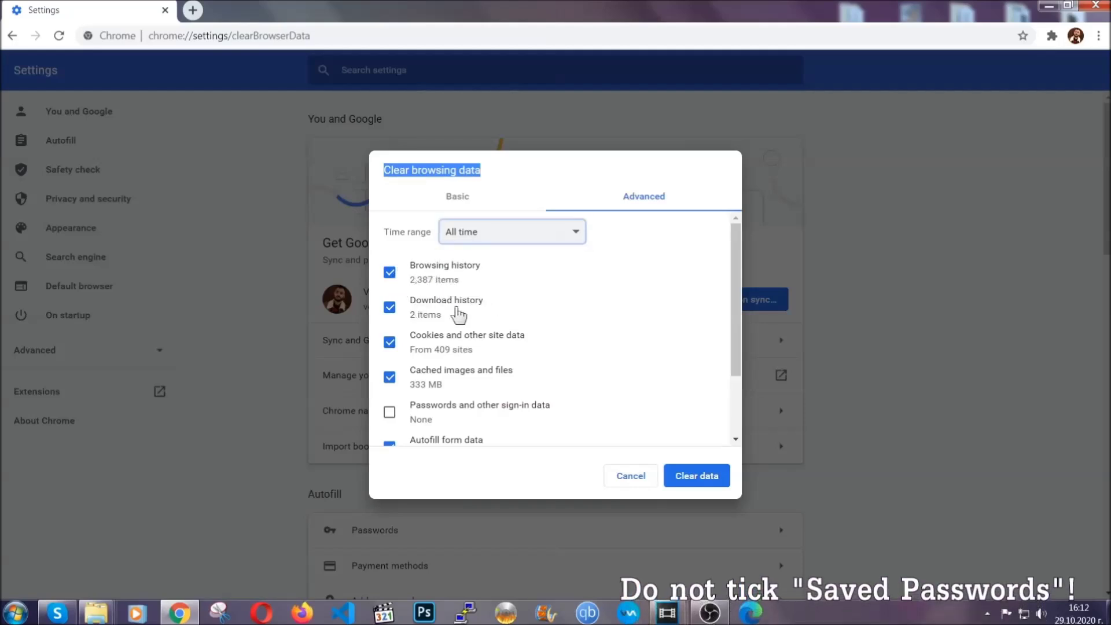
scroll(445, 382, "down", 2)
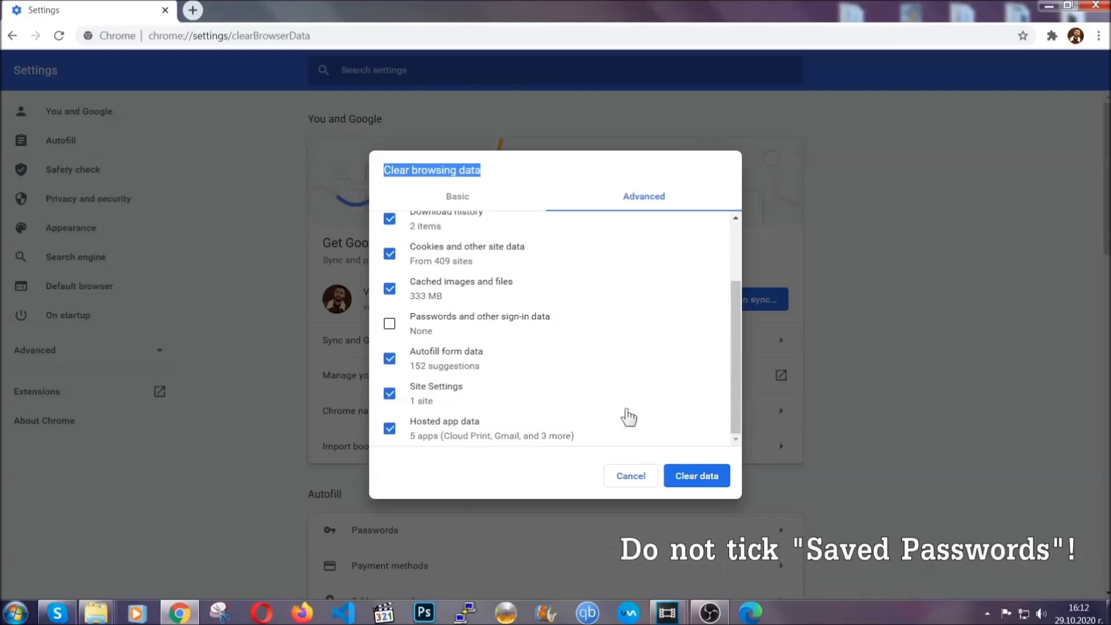
left_click(683, 477)
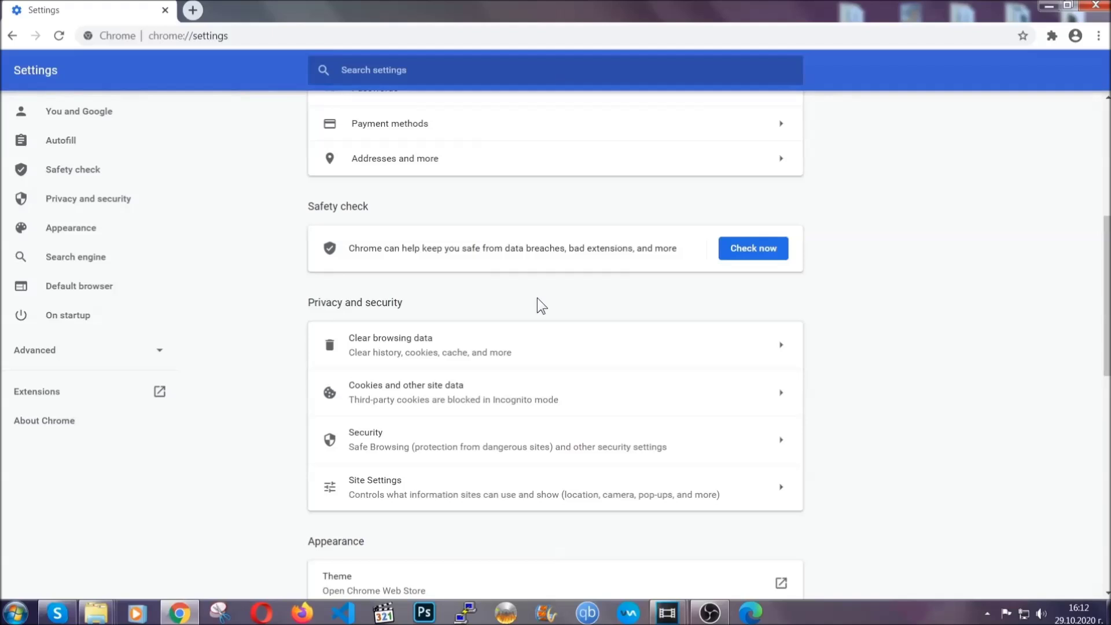
Remove the Bulk Media Downloader extension from Chrome's Extensions page, then minimise Chrome
left_click(1098, 38)
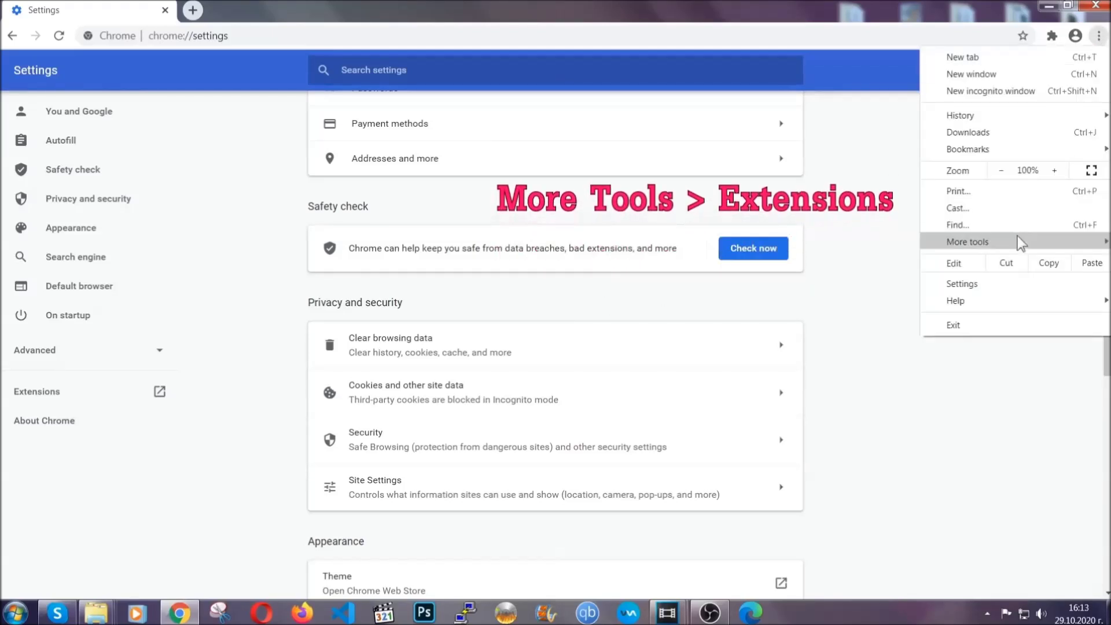
mouse_move(1017, 241)
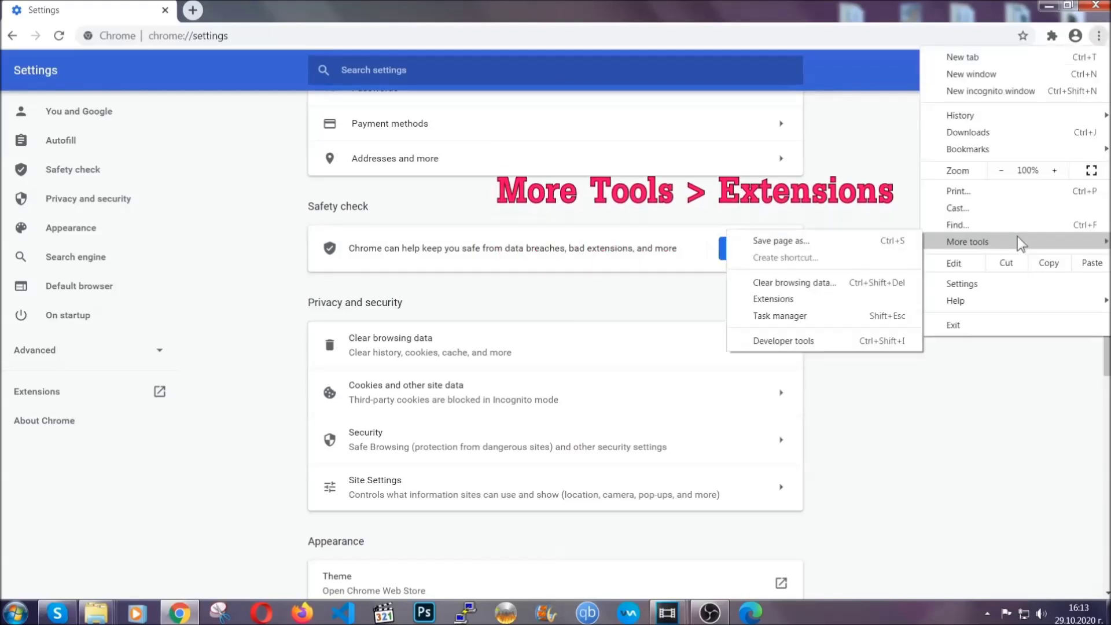
left_click(803, 301)
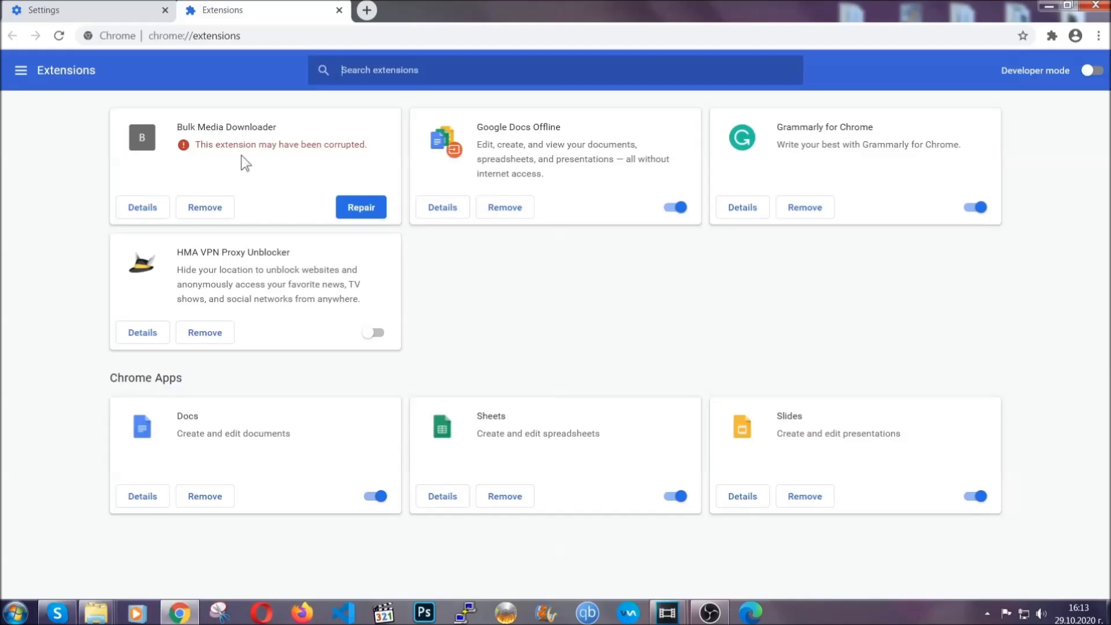
left_click(214, 208)
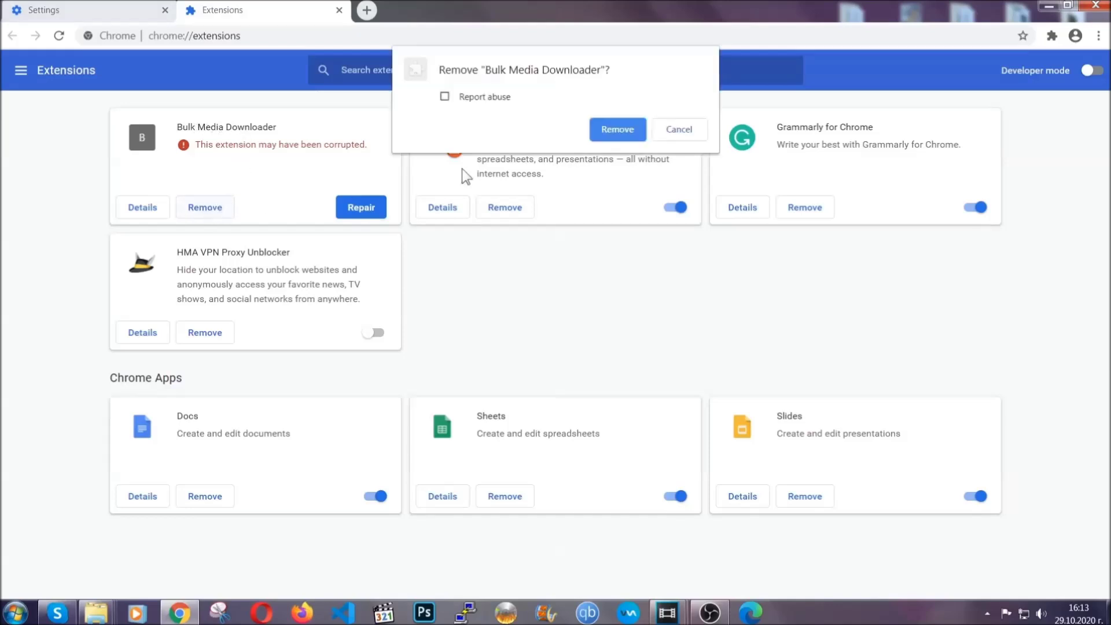
left_click(602, 133)
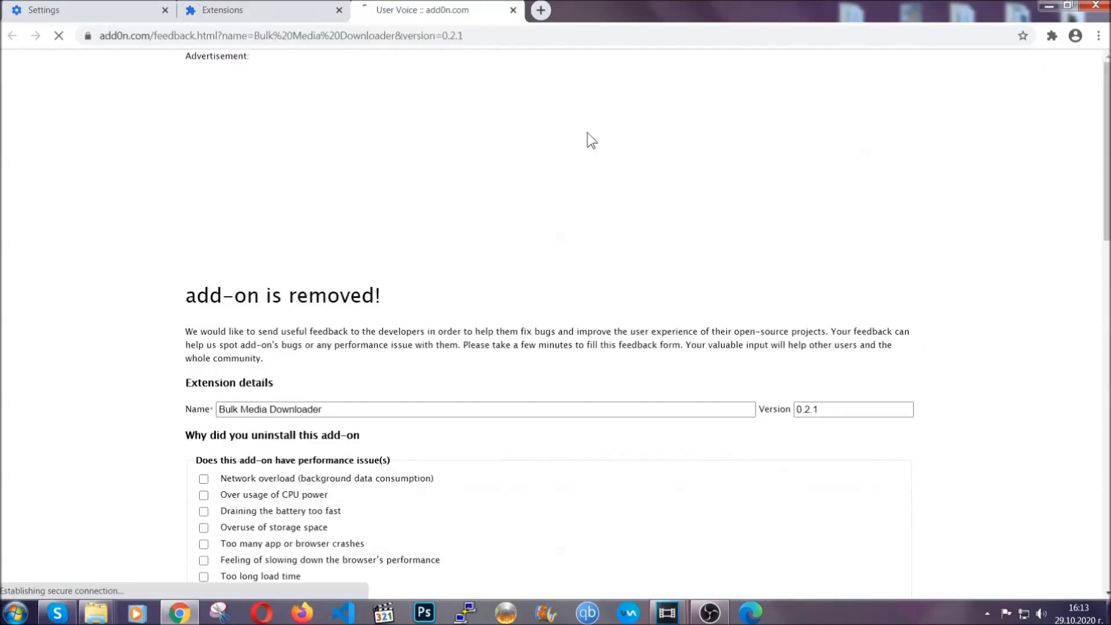
left_click(281, 12)
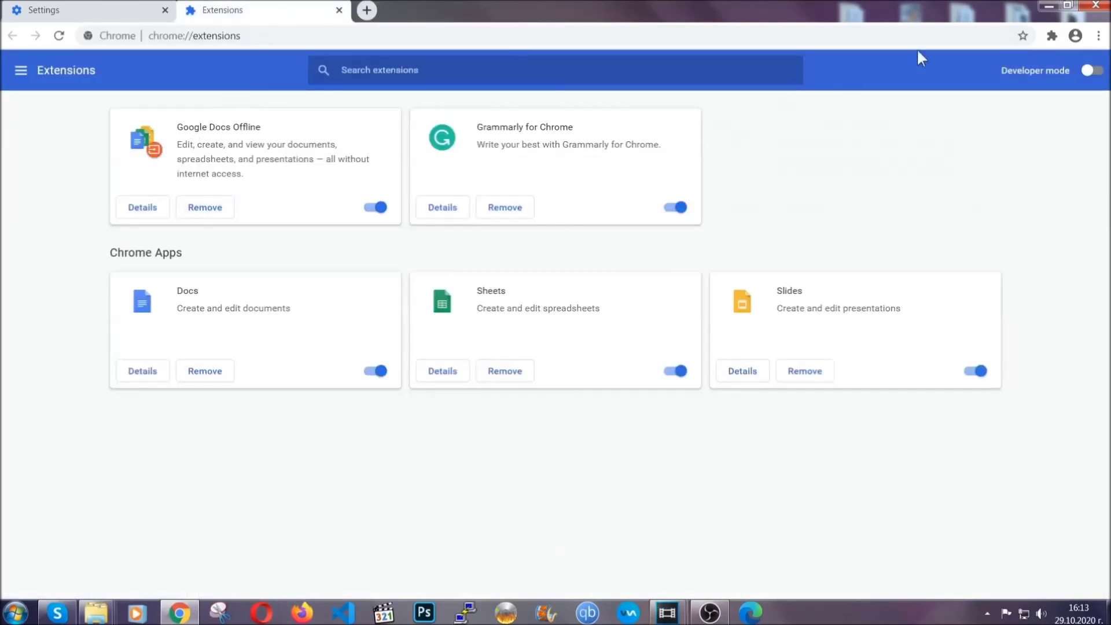
left_click(1047, 6)
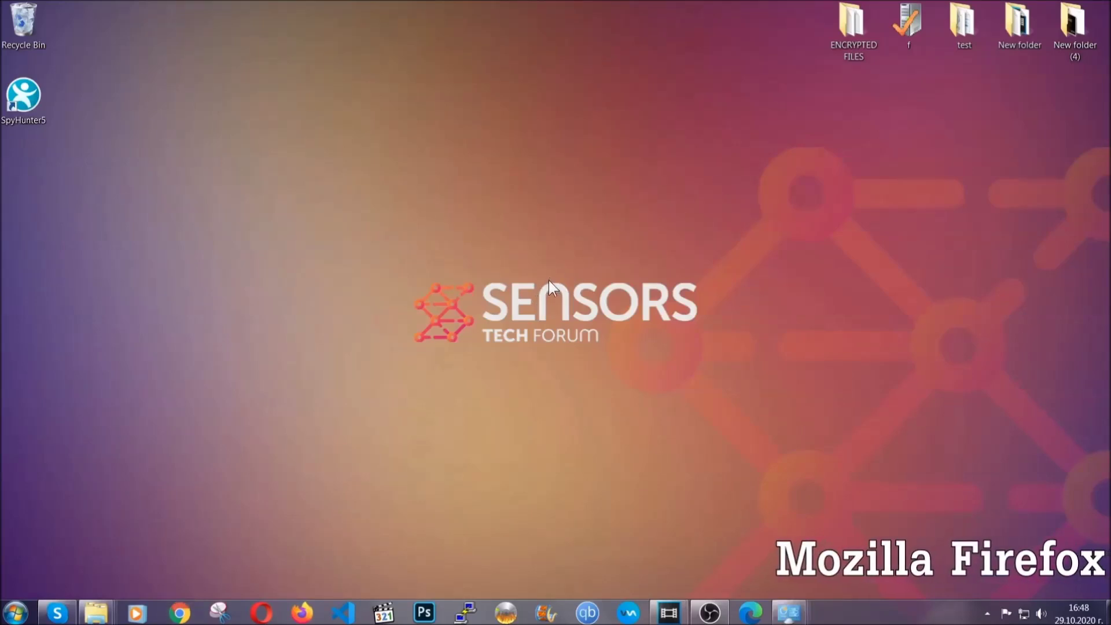
Launch Firefox, load about:support, and start Refresh Firefox
left_click(302, 612)
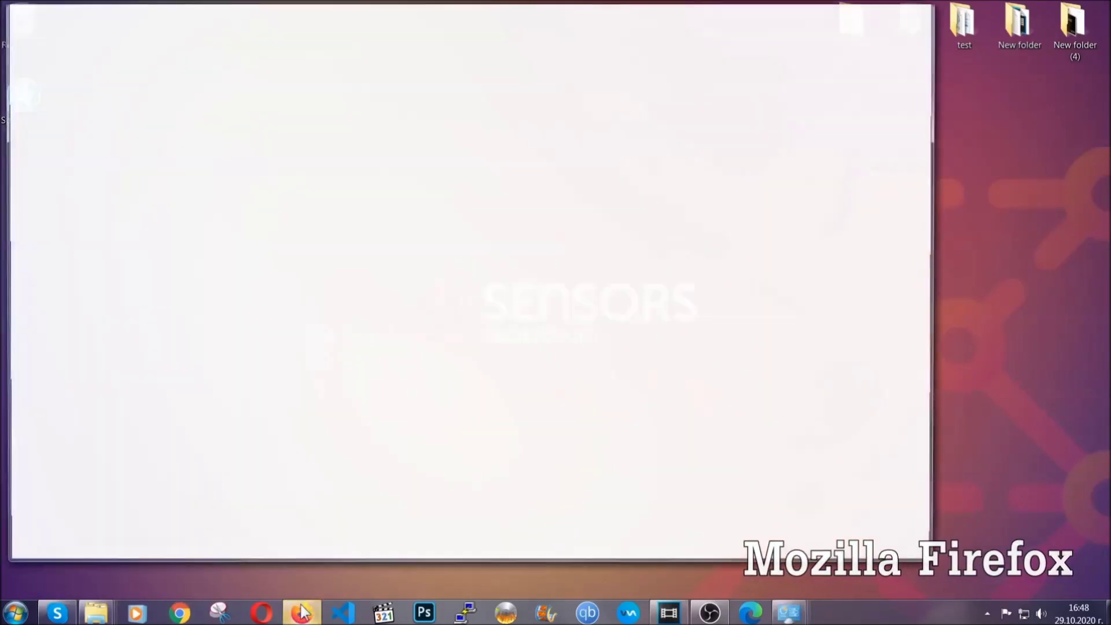
left_click(305, 43)
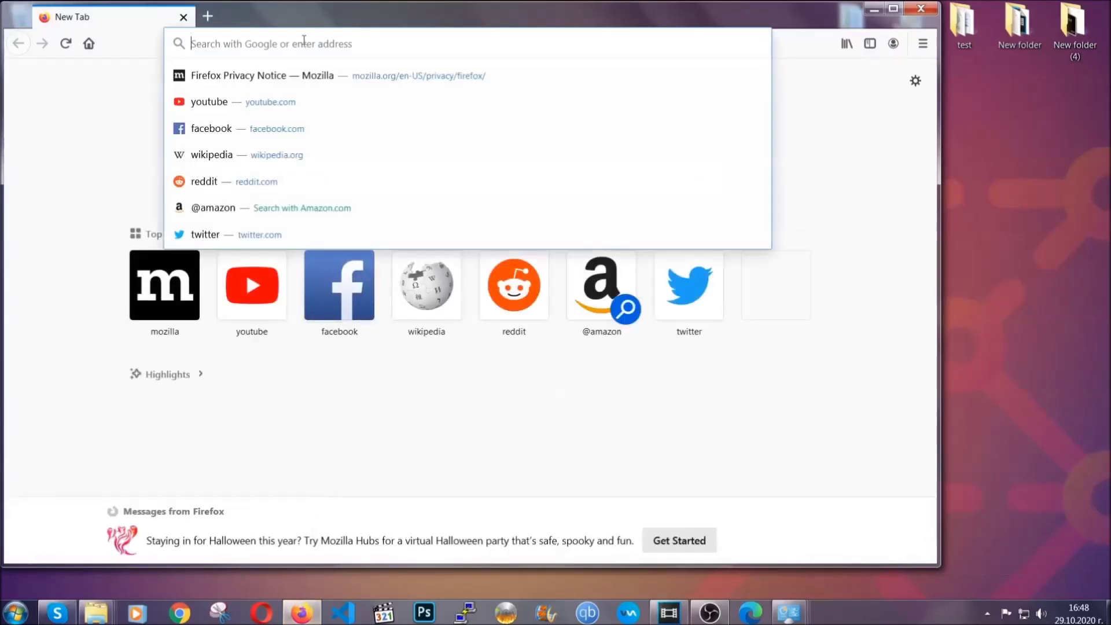
type("about")
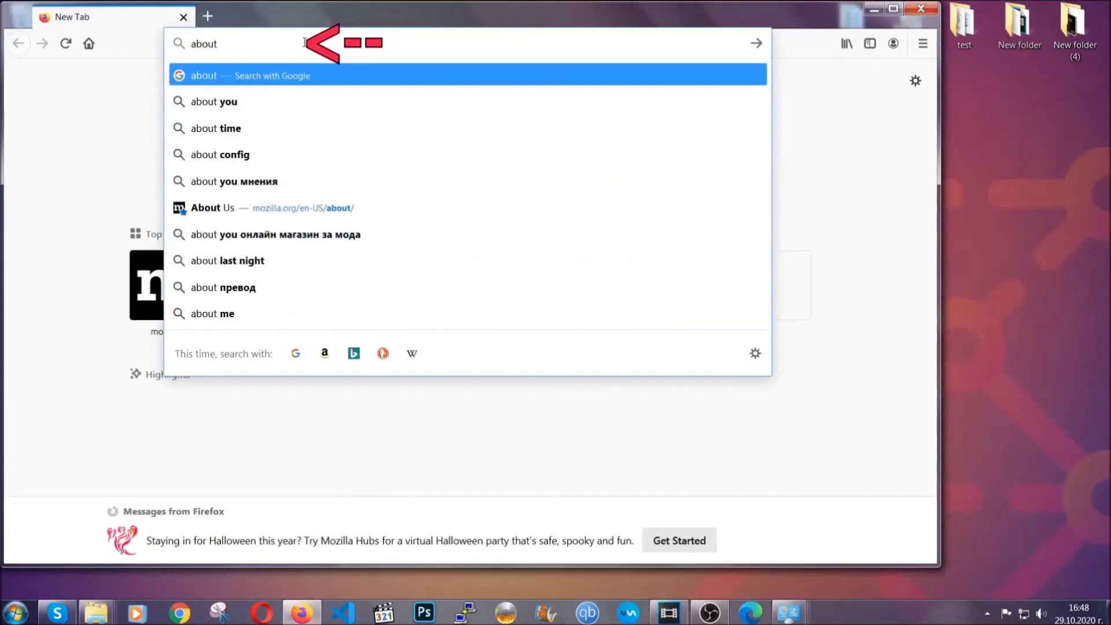
type(":support")
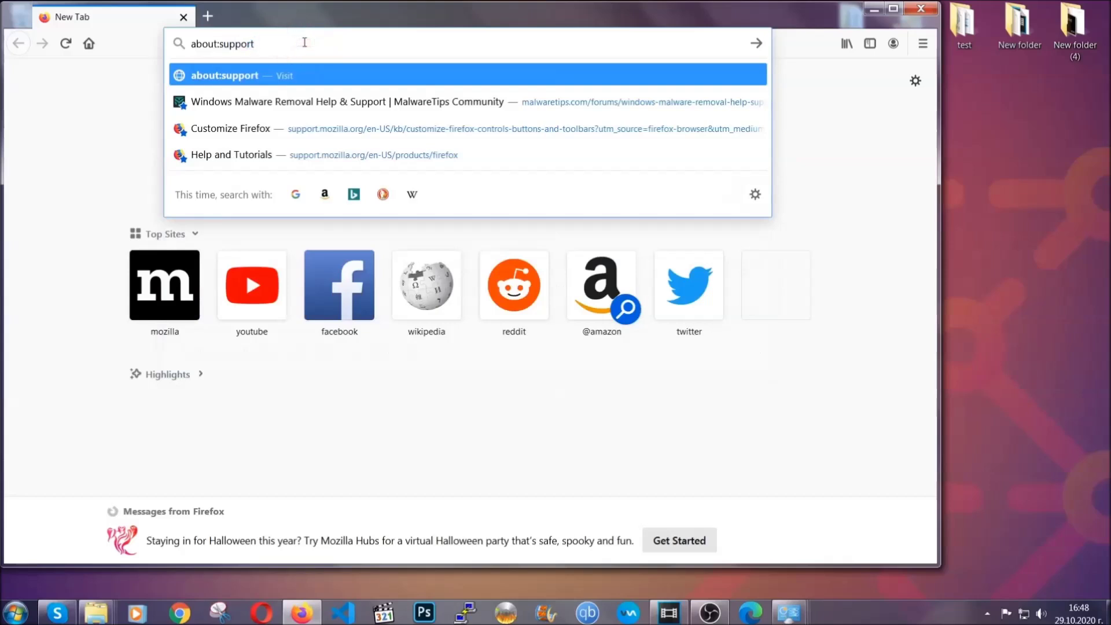
key("Return")
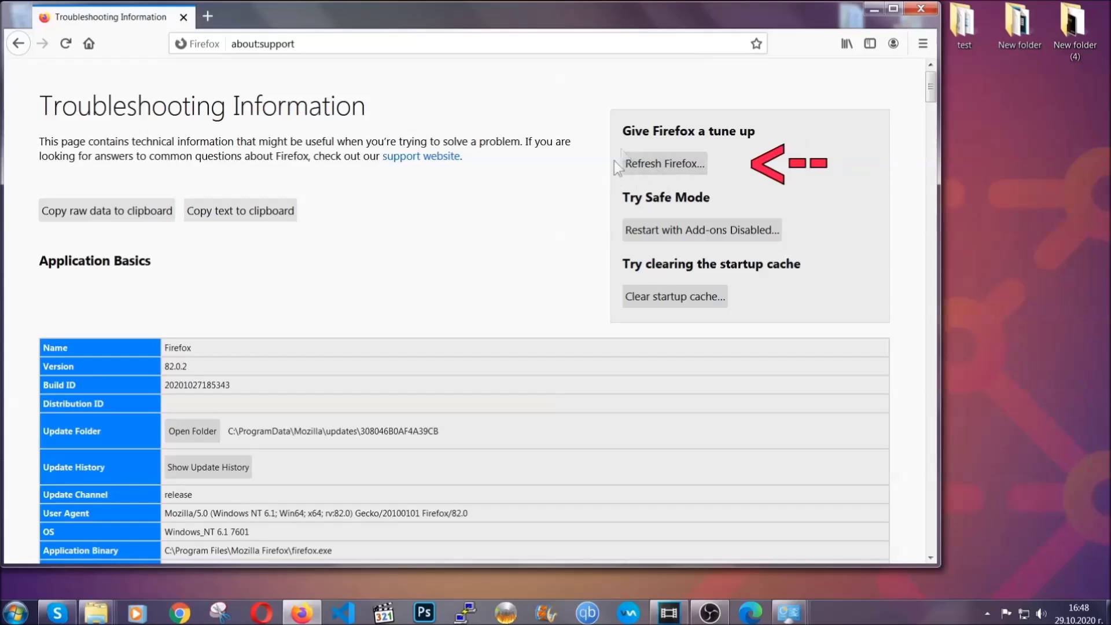
left_click(658, 169)
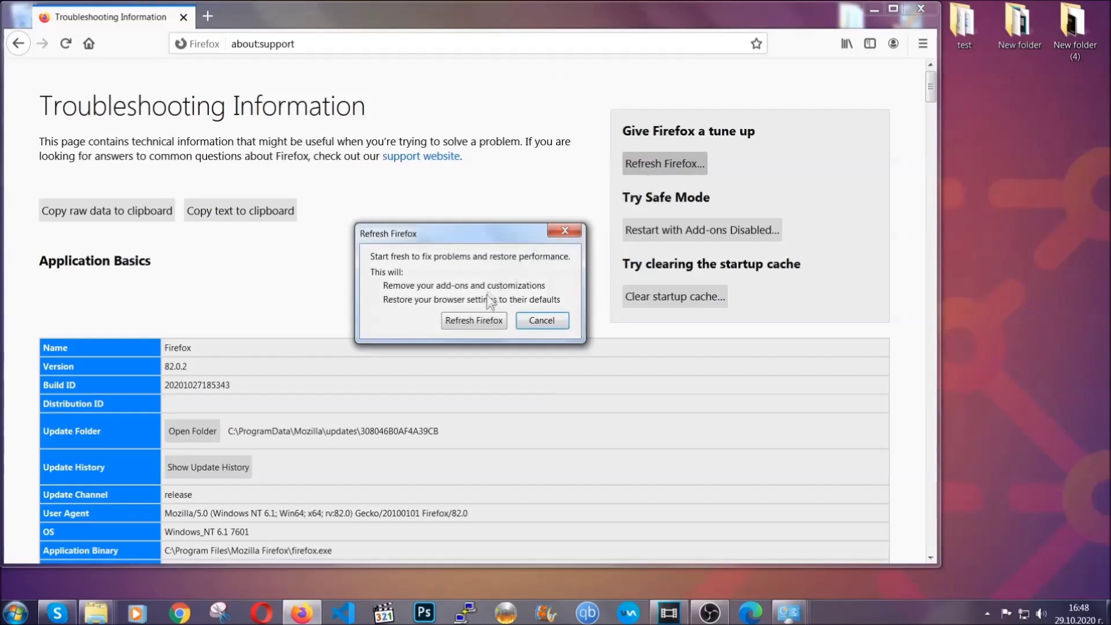
Confirm the Firefox refresh, minimise Firefox once it succeeds, and launch Microsoft Edge
left_click(473, 322)
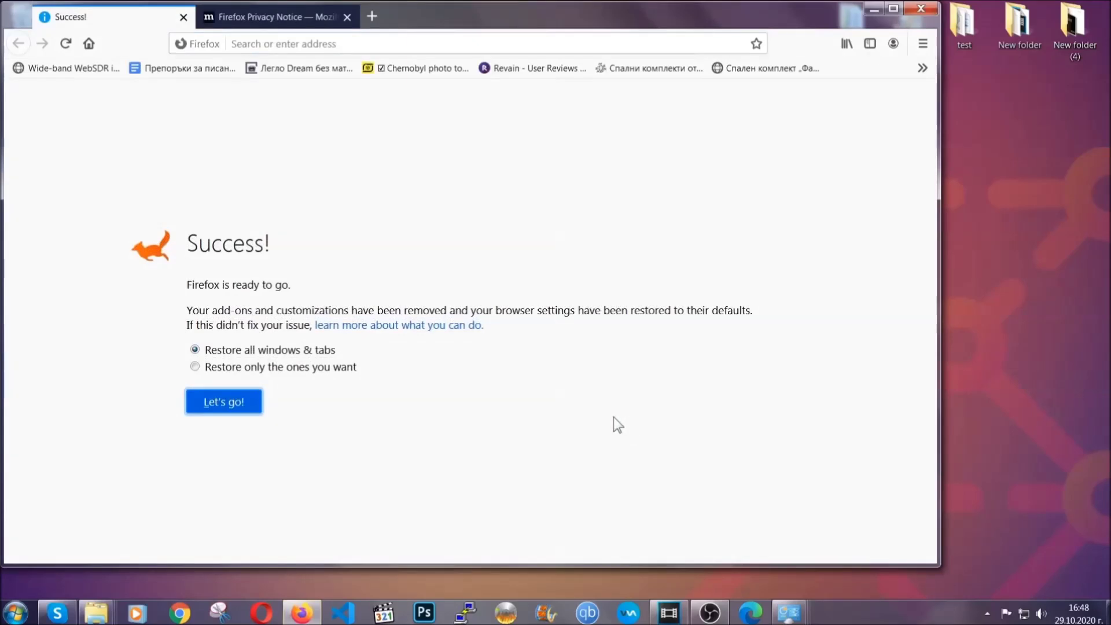
left_click(872, 11)
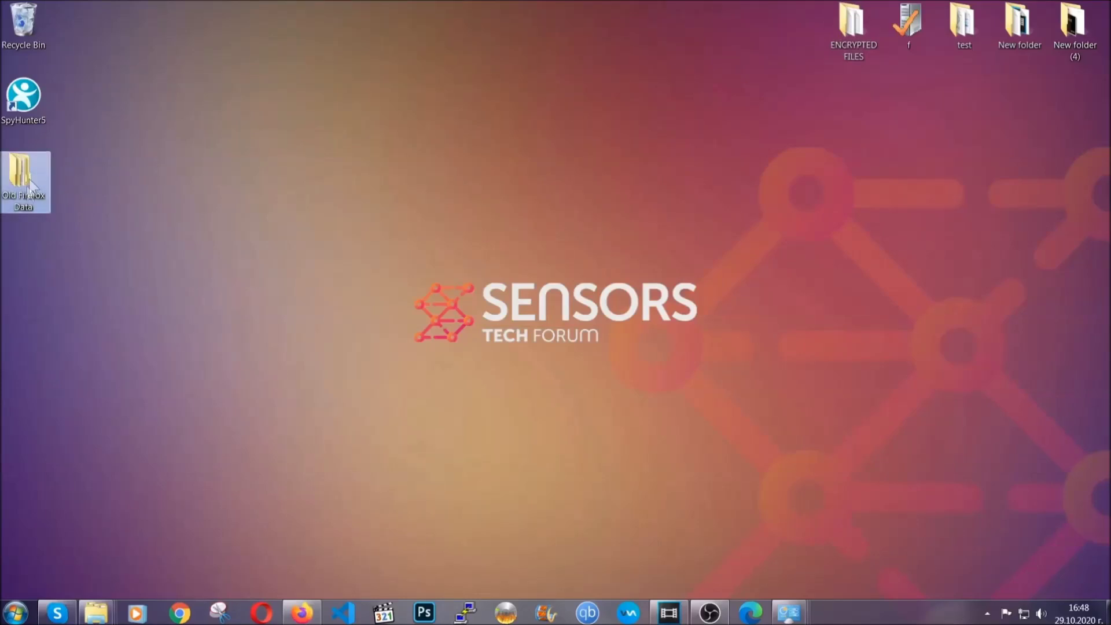
mouse_move(16, 210)
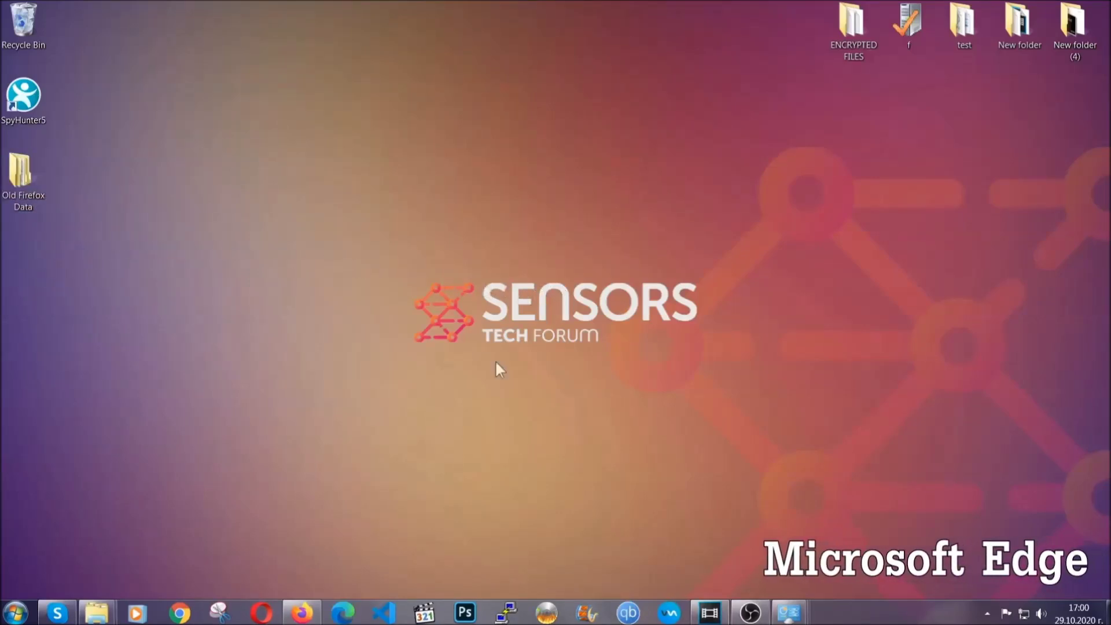
left_click(343, 612)
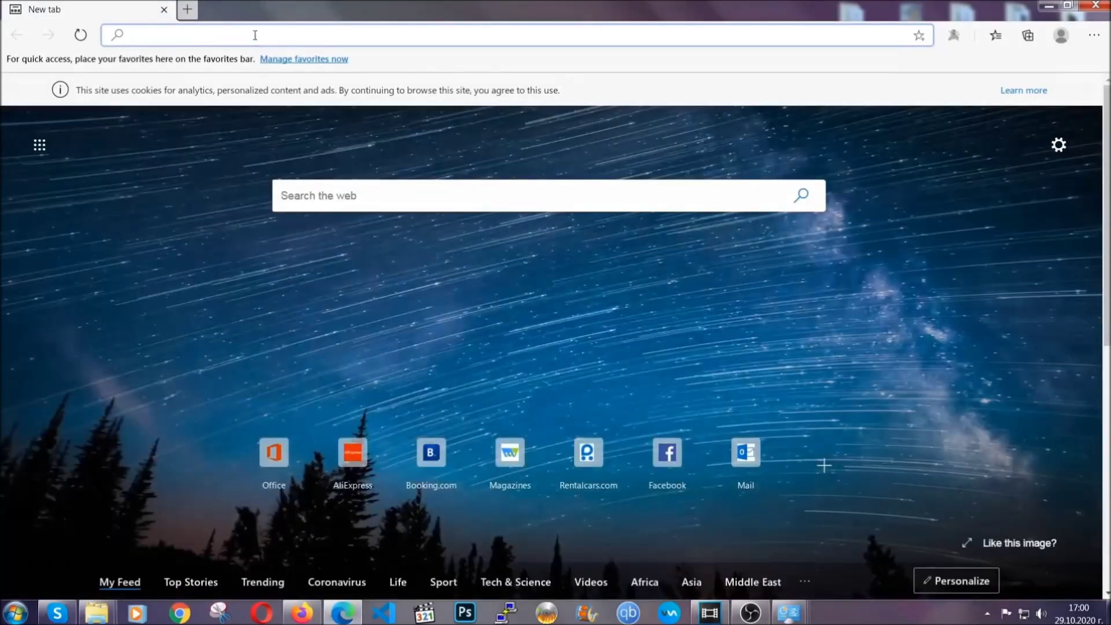
At edge://settings/clearBrowserData, clear all-time browsing data with passwords excluded
type("edge:")
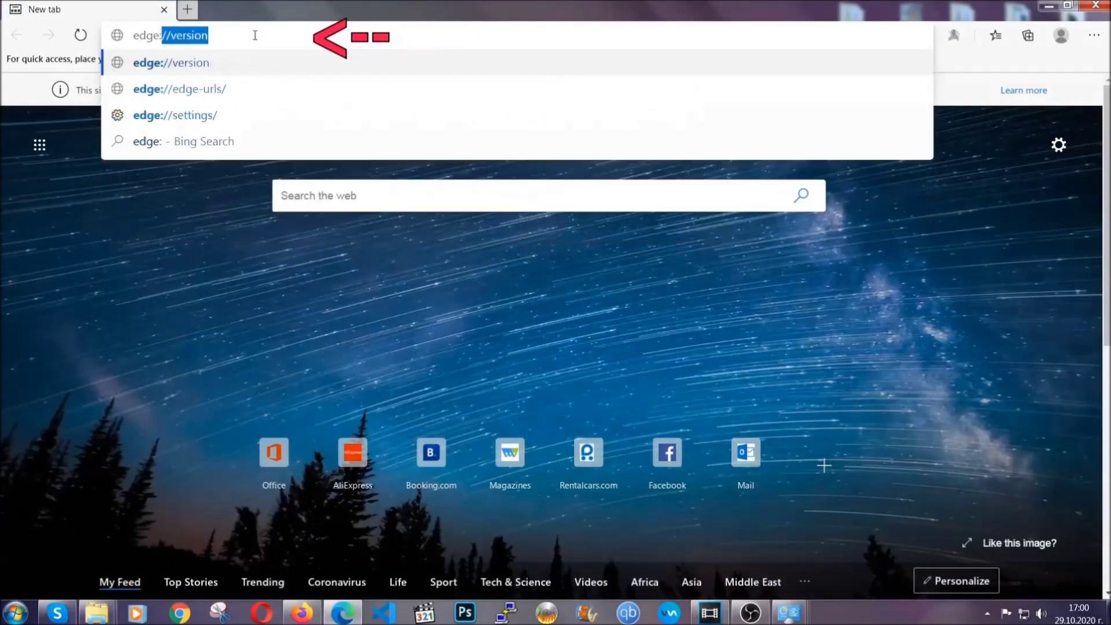
type("//setting")
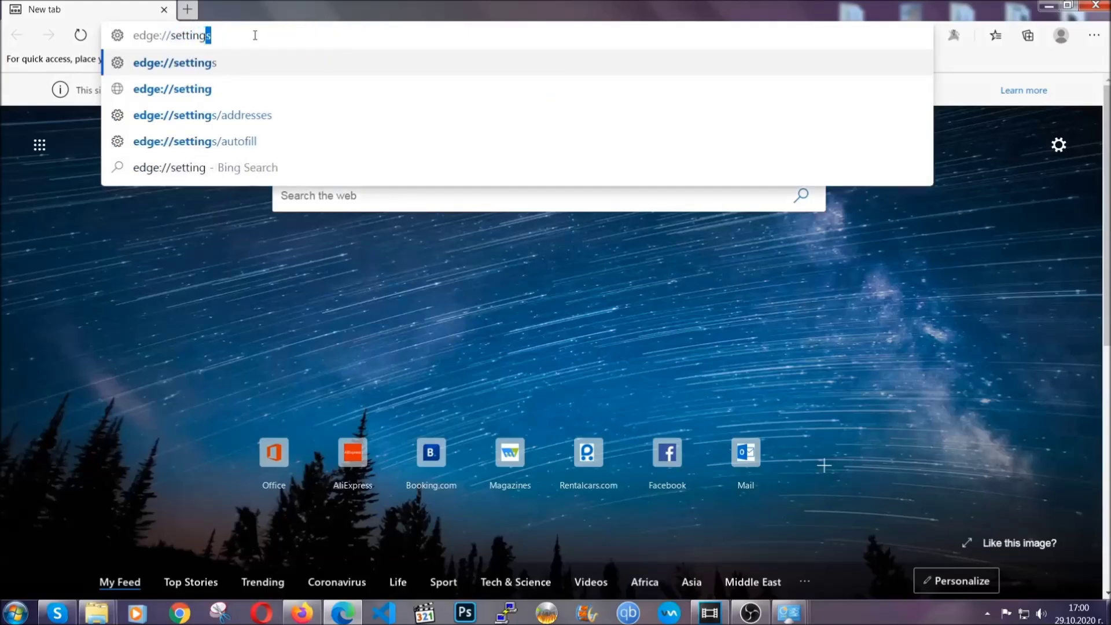
type("s/clear")
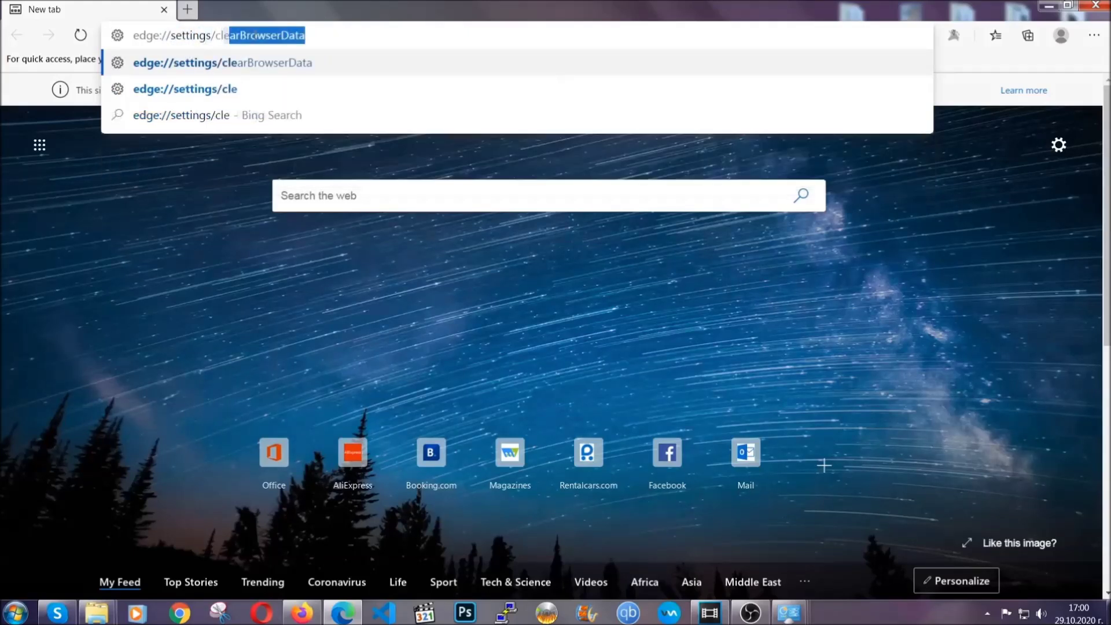
type("BrowserDa")
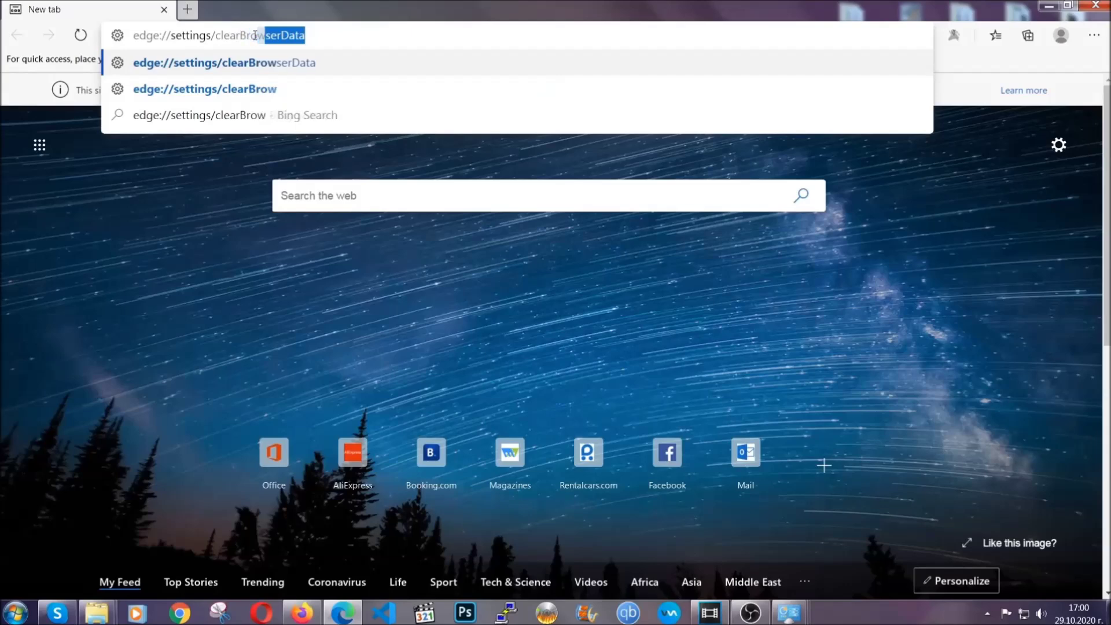
type("ta")
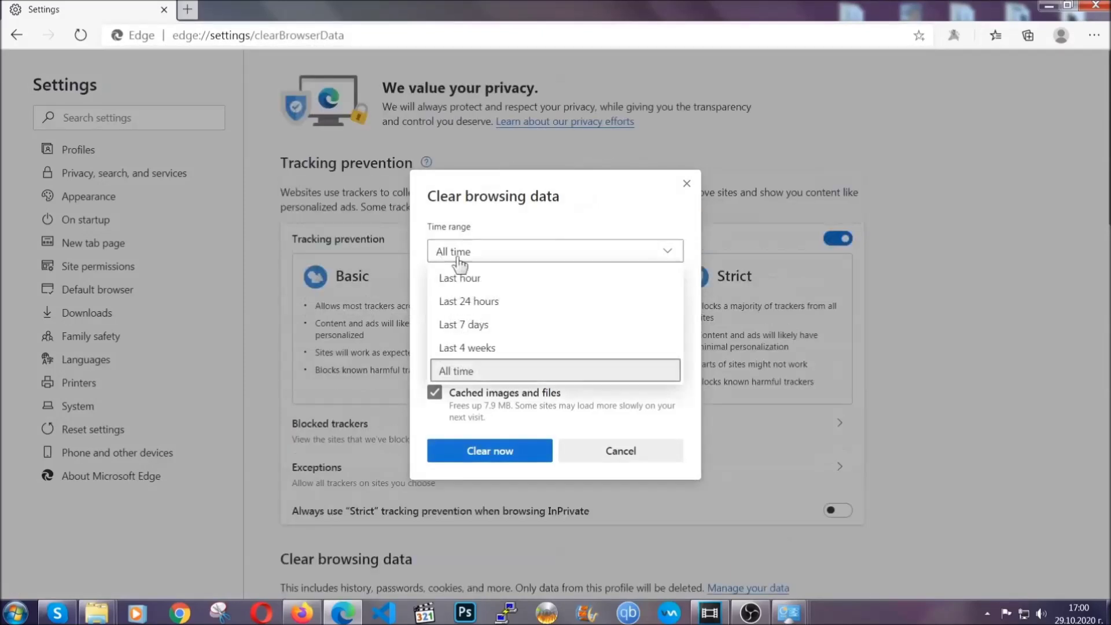
left_click(448, 300)
scroll(467, 353, "down", 5)
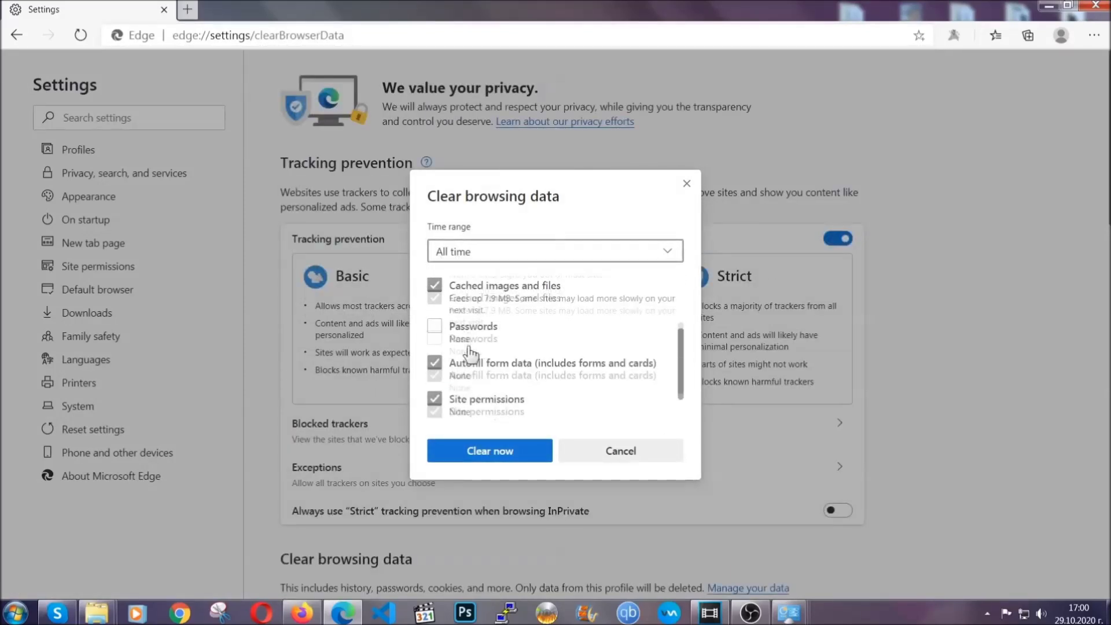
left_click(485, 453)
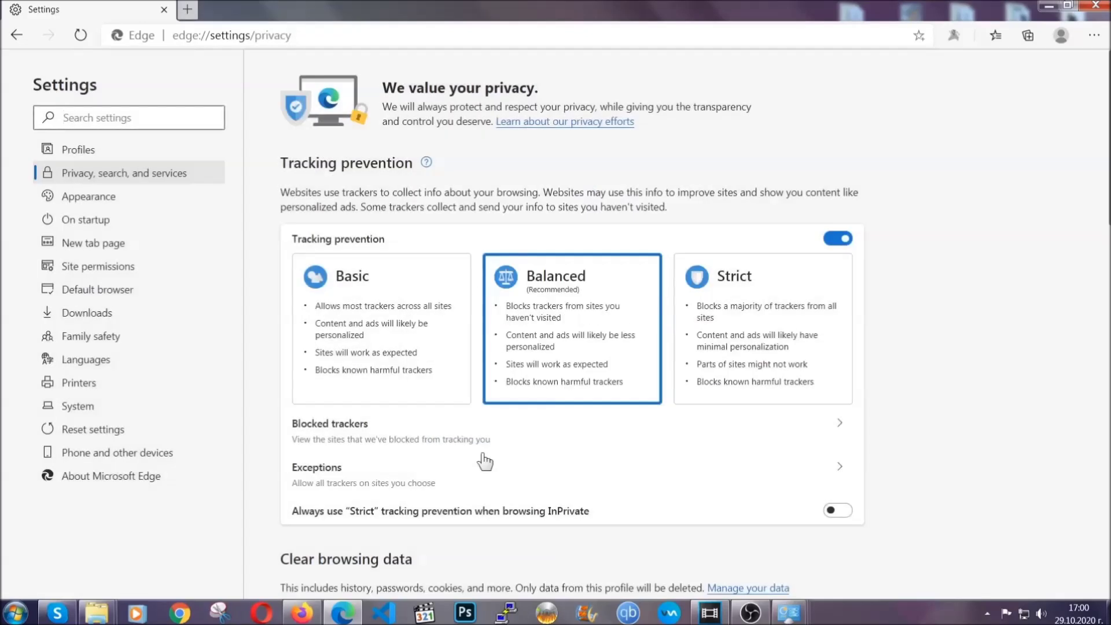
Remove Edge's only installed extension, close Edge, and launch Opera
left_click(1093, 36)
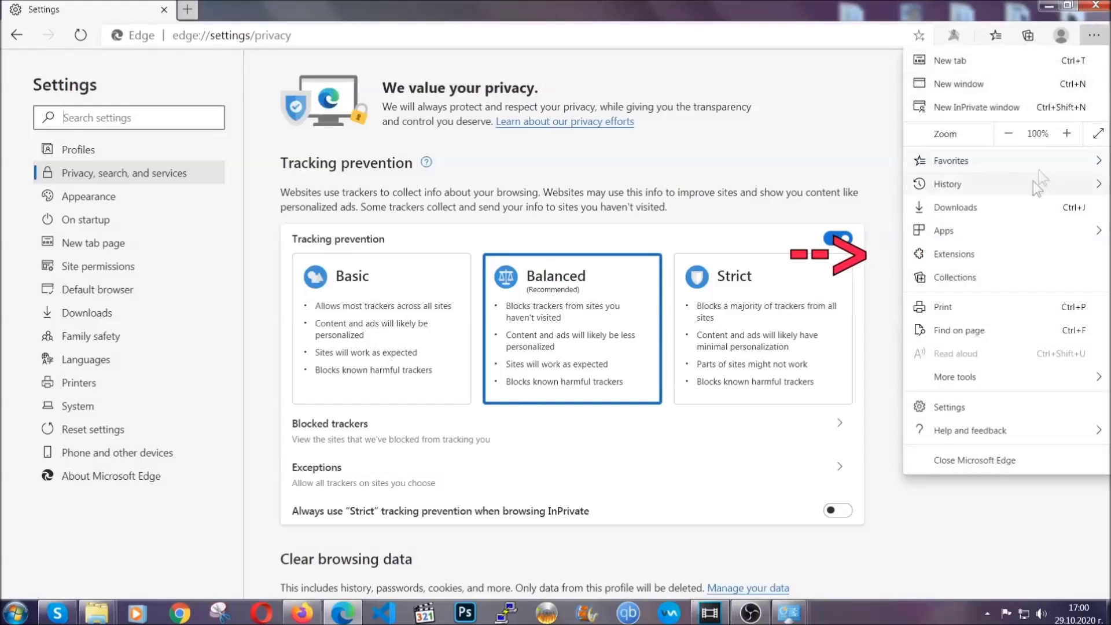
left_click(1012, 250)
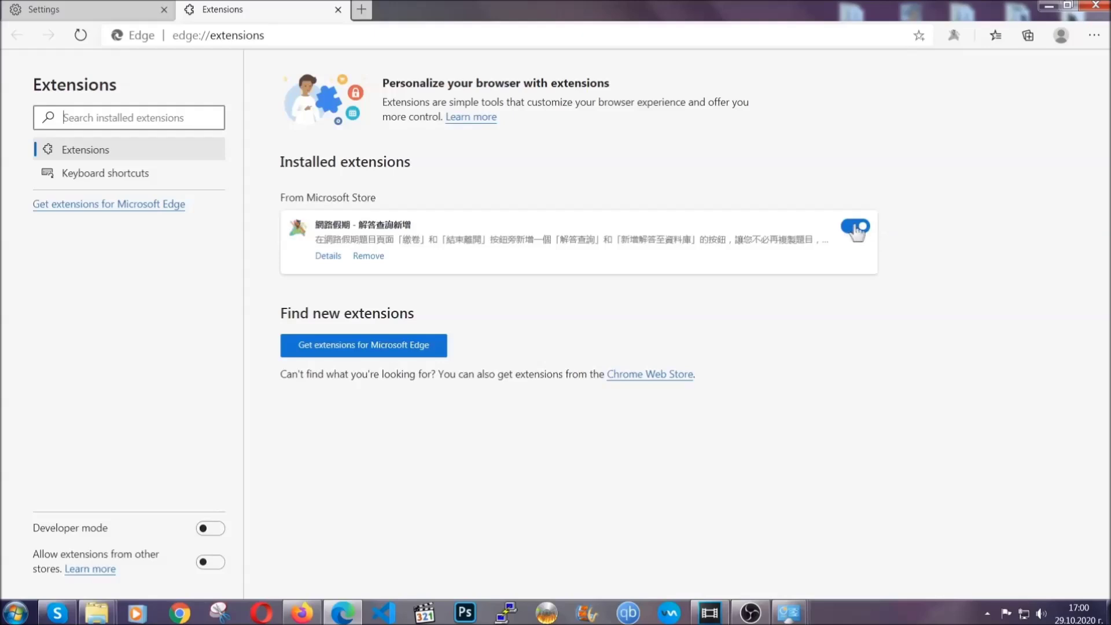
left_click(365, 257)
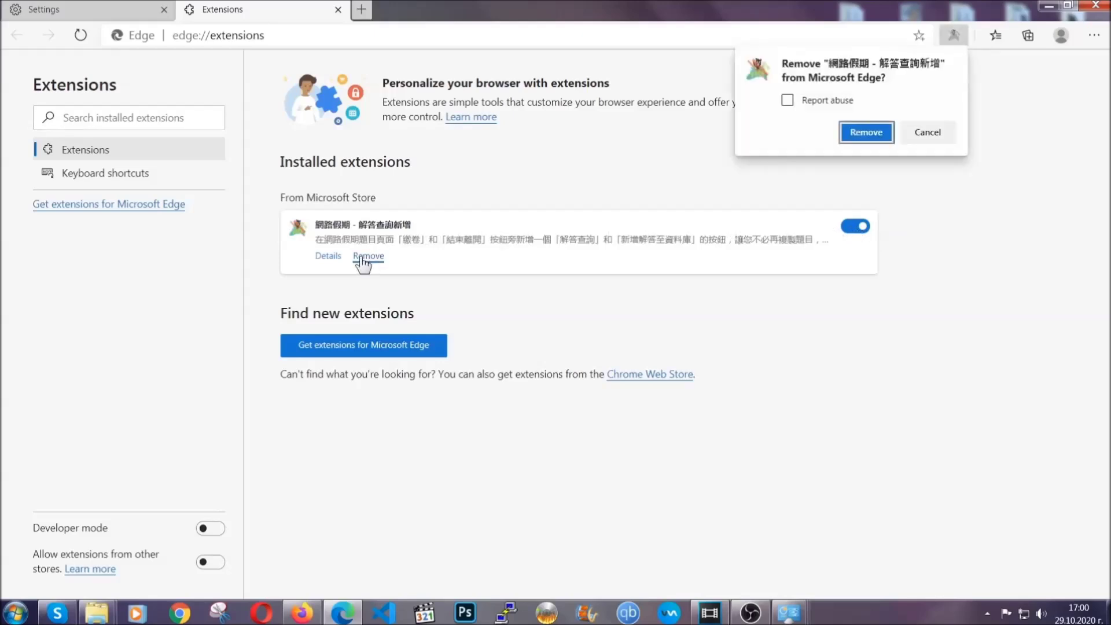
left_click(866, 133)
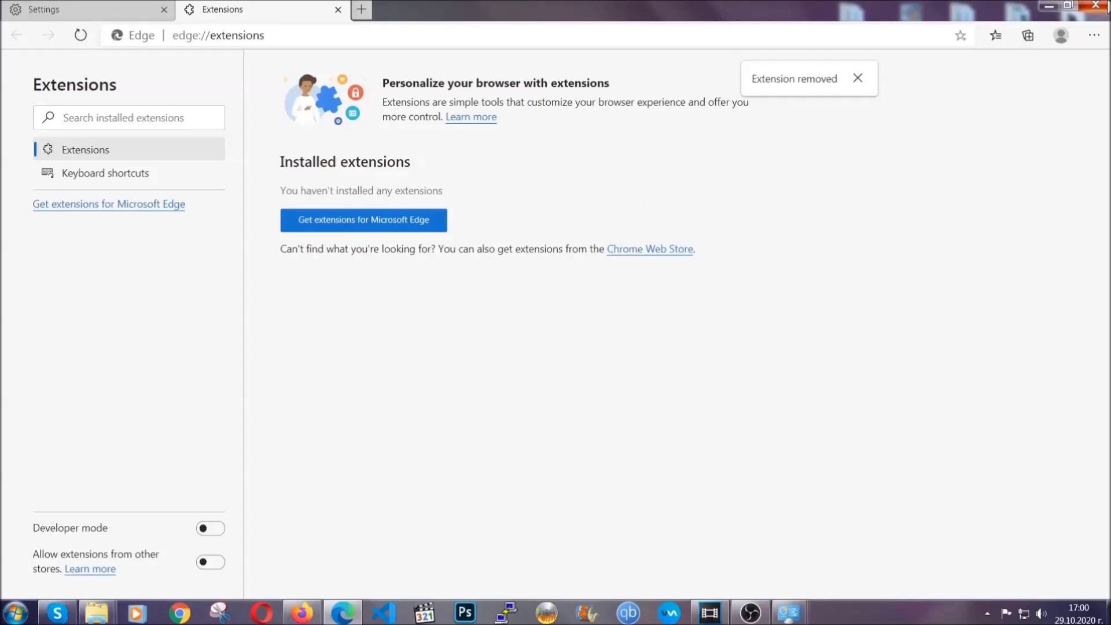
left_click(1095, 6)
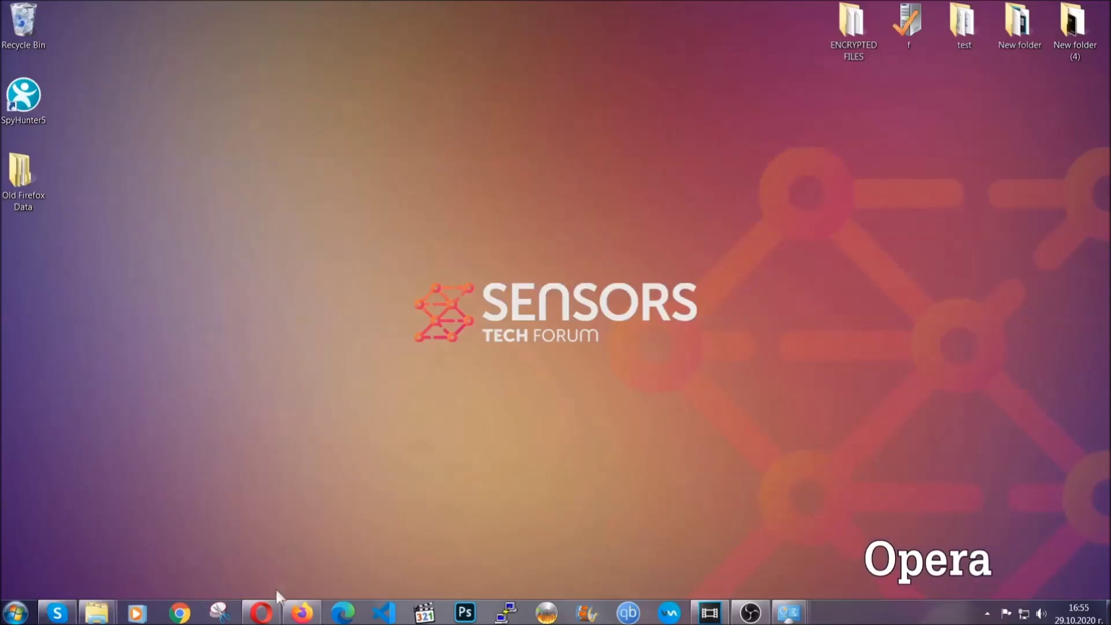
left_click(263, 611)
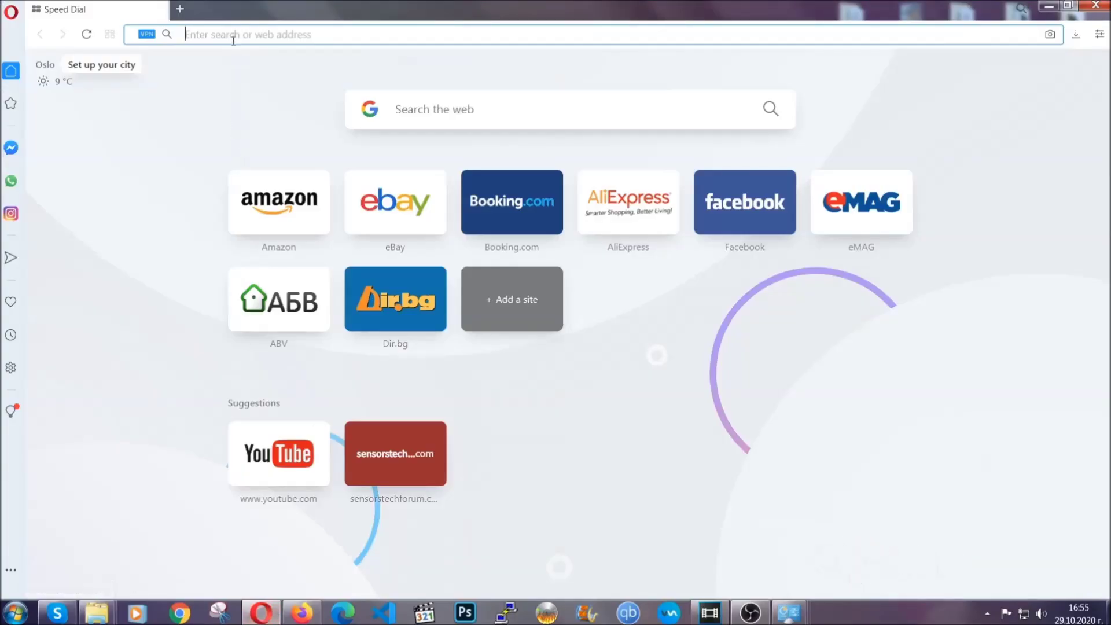
Go to opera://settings/clearBrowserData in Opera
type("opera")
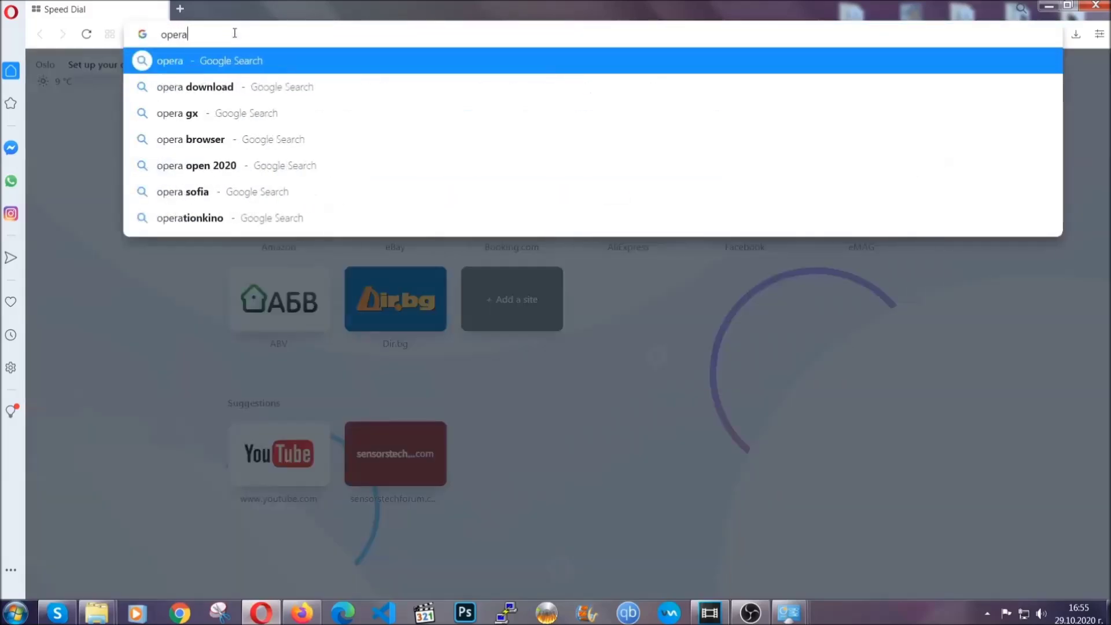
type("://settings/c")
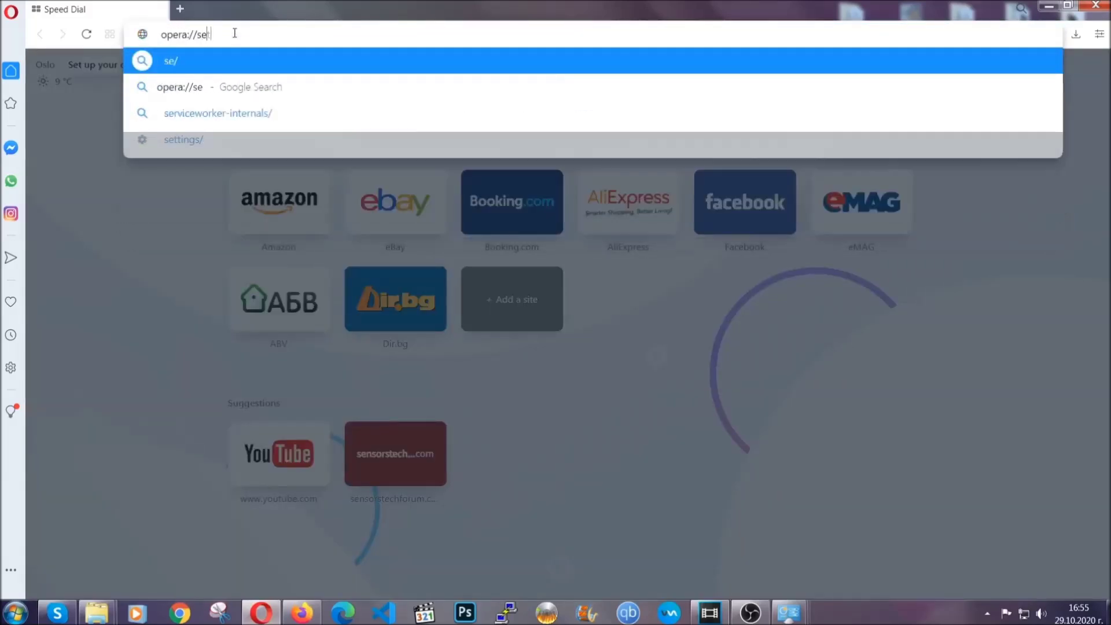
type("learBrr")
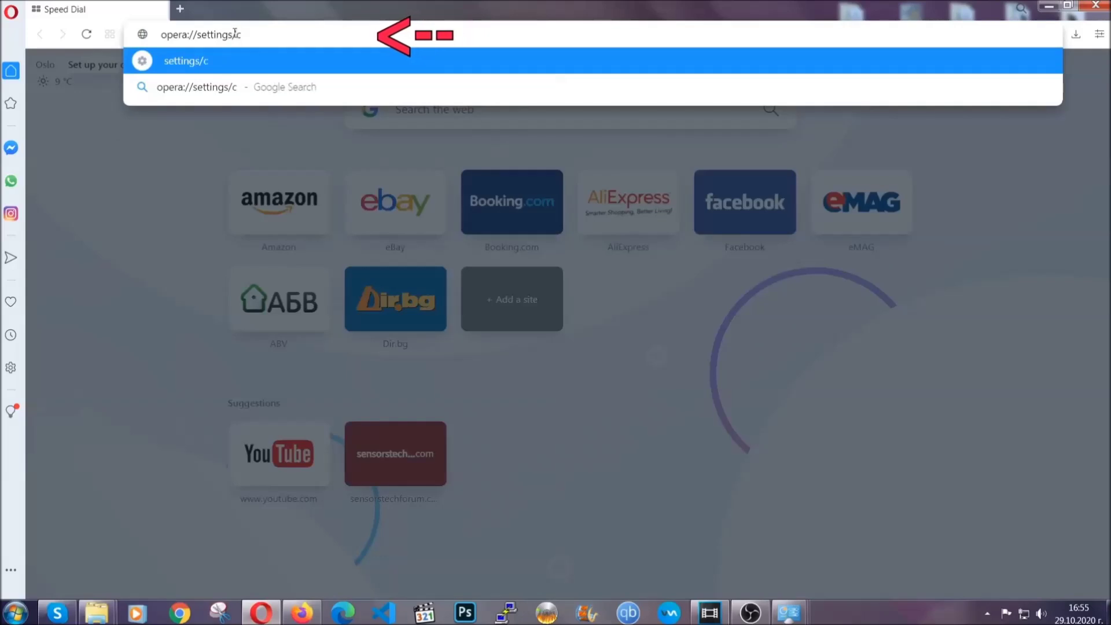
key("BackSpace")
type("owserD")
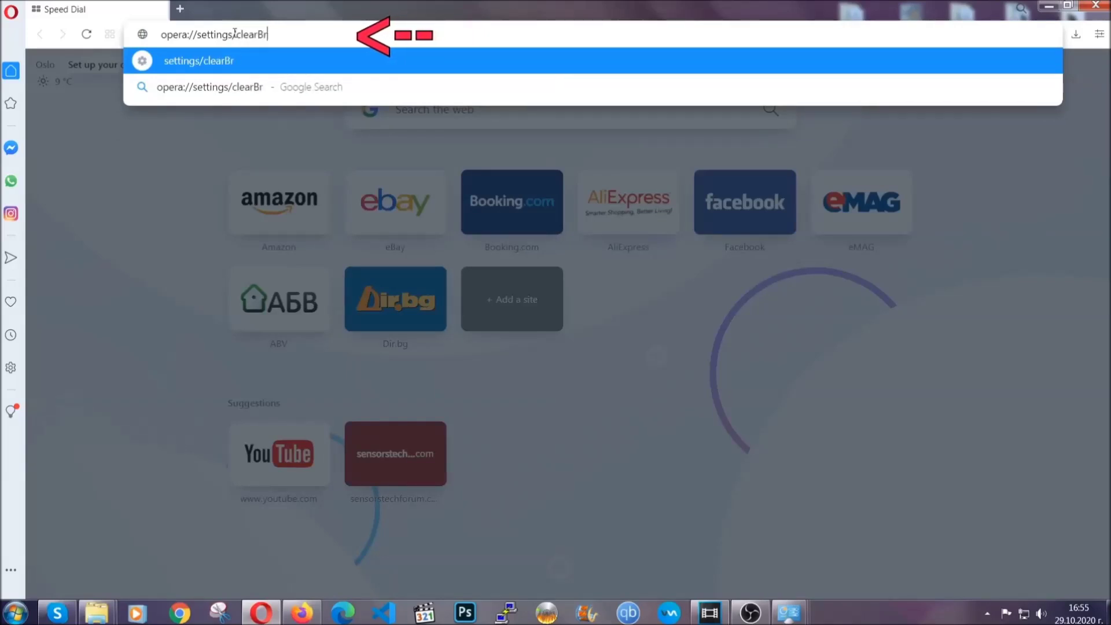
type("ata")
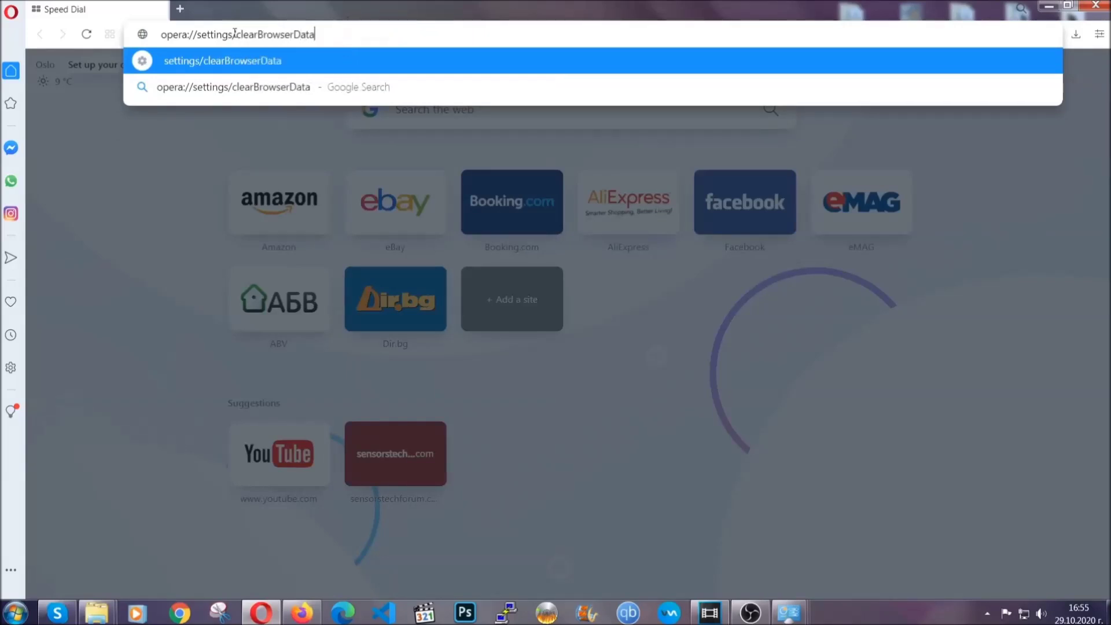
key("Return")
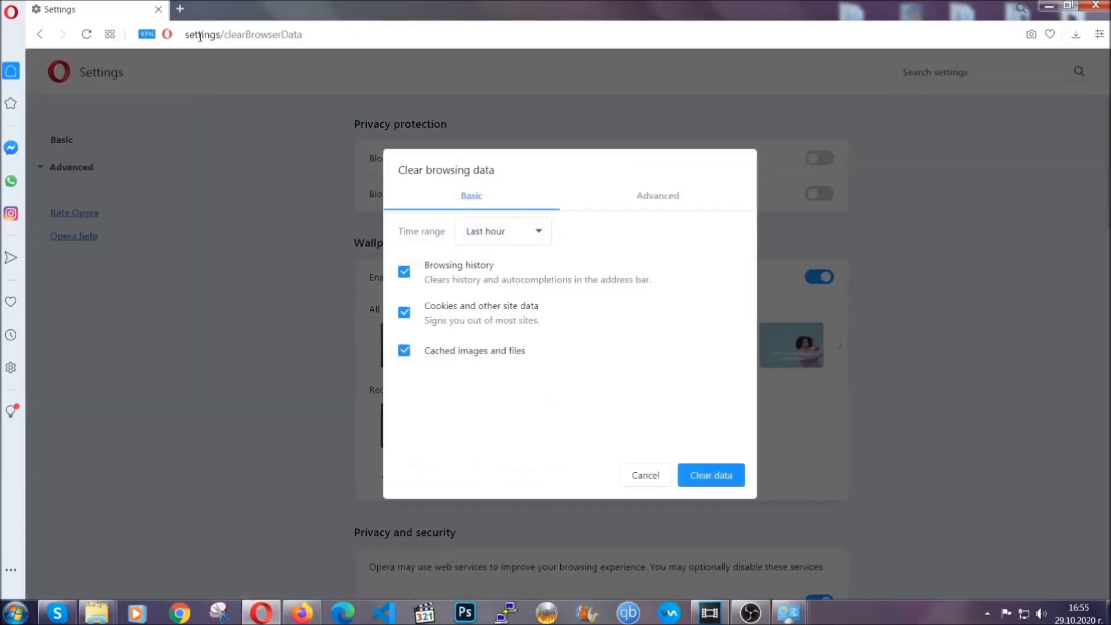
Under Advanced, clear All time data including Site Settings, leaving passwords unticked
left_click(656, 199)
left_click(545, 233)
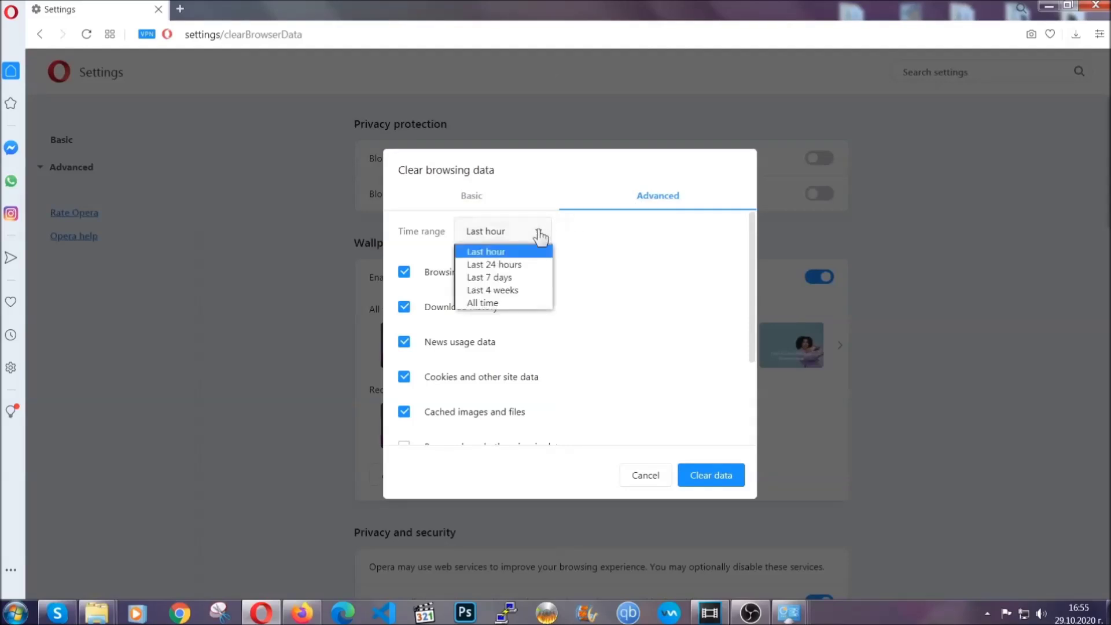
left_click(502, 301)
scroll(507, 311, "down", 3)
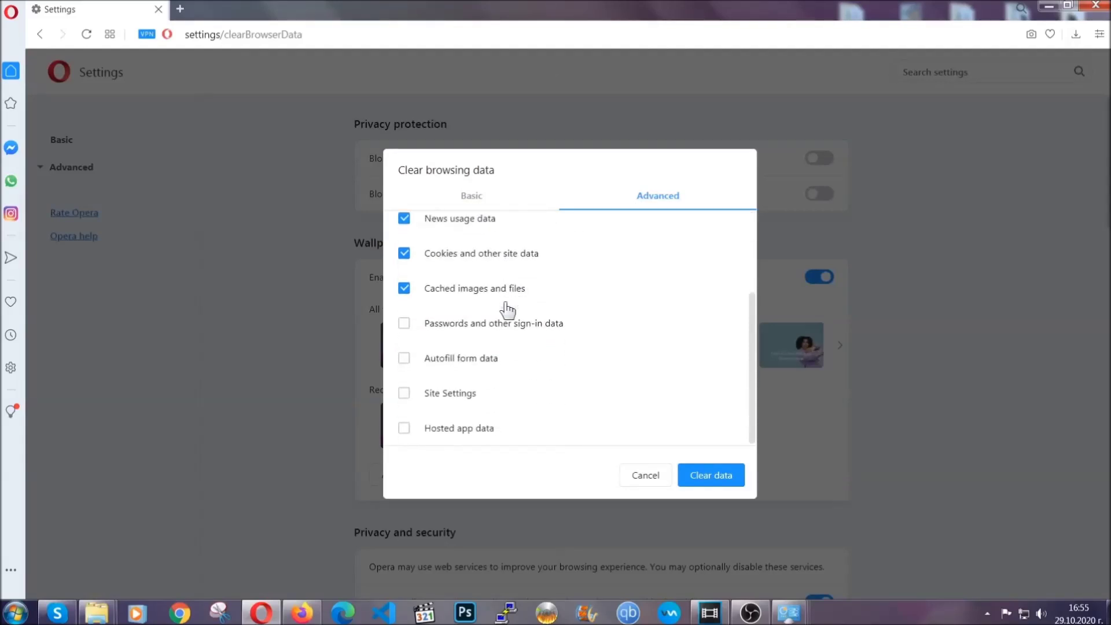
left_click(457, 396)
left_click(709, 479)
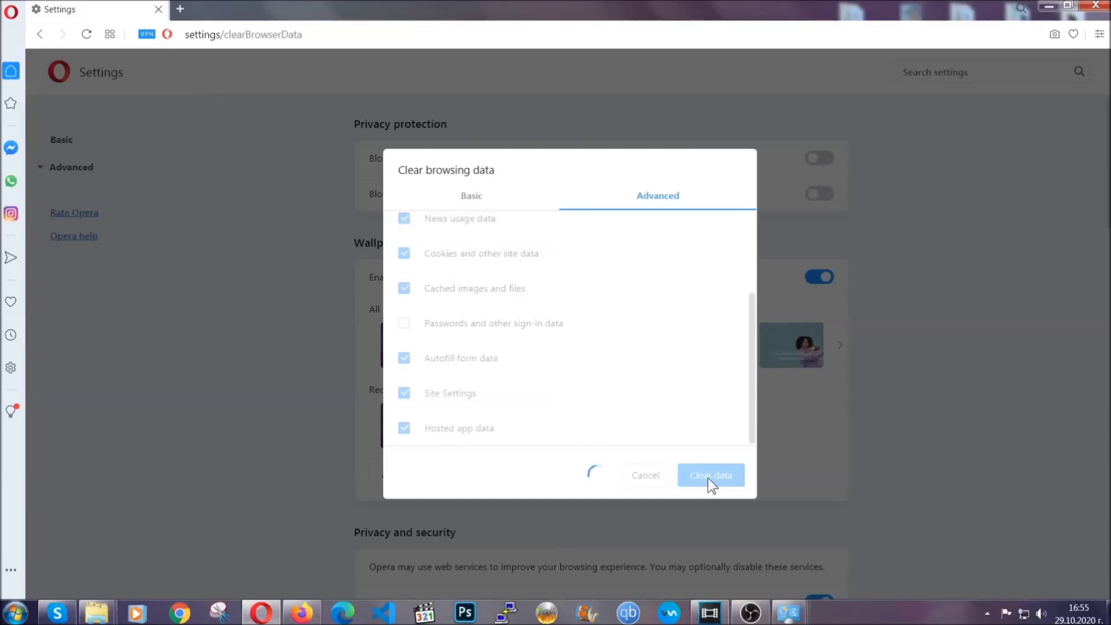